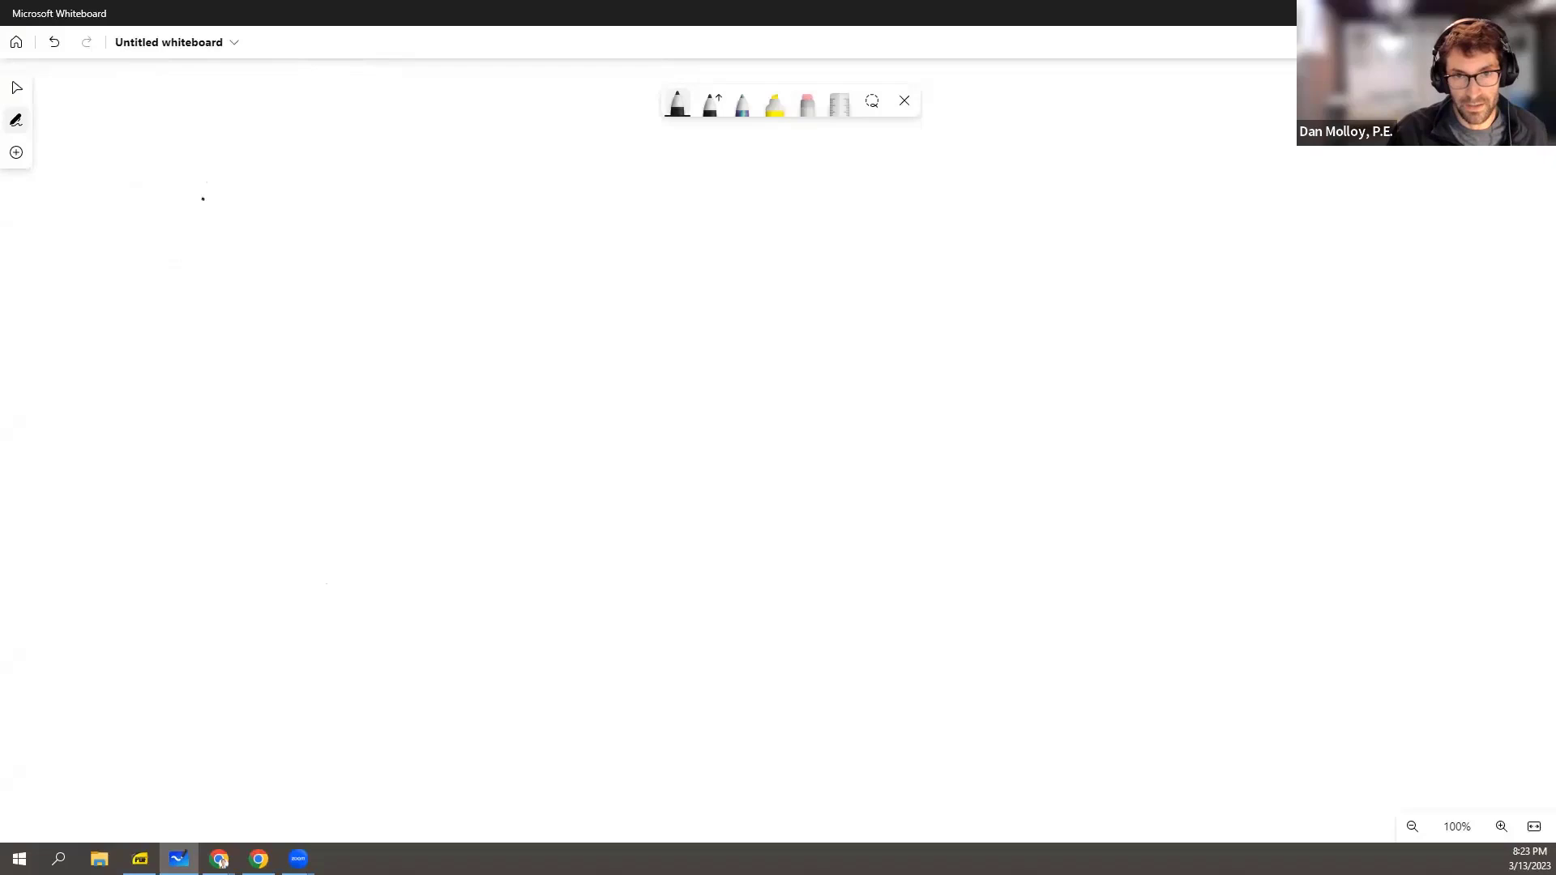
- Handwrite the Darcy head-loss equation hf = fLv²/2Dg in the top-left corner of the board
mouse_move(203, 199)
mouse_down()
mouse_move(206, 156)
mouse_move(213, 181)
mouse_up()
mouse_move(109, 196)
mouse_down()
mouse_move(156, 261)
mouse_move(185, 201)
mouse_up()
drag(168, 226, 182, 220)
mouse_move(226, 162)
mouse_down()
mouse_move(246, 195)
mouse_move(300, 167)
mouse_up()
drag(210, 225, 271, 213)
drag(215, 244, 244, 261)
drag(248, 240, 264, 290)
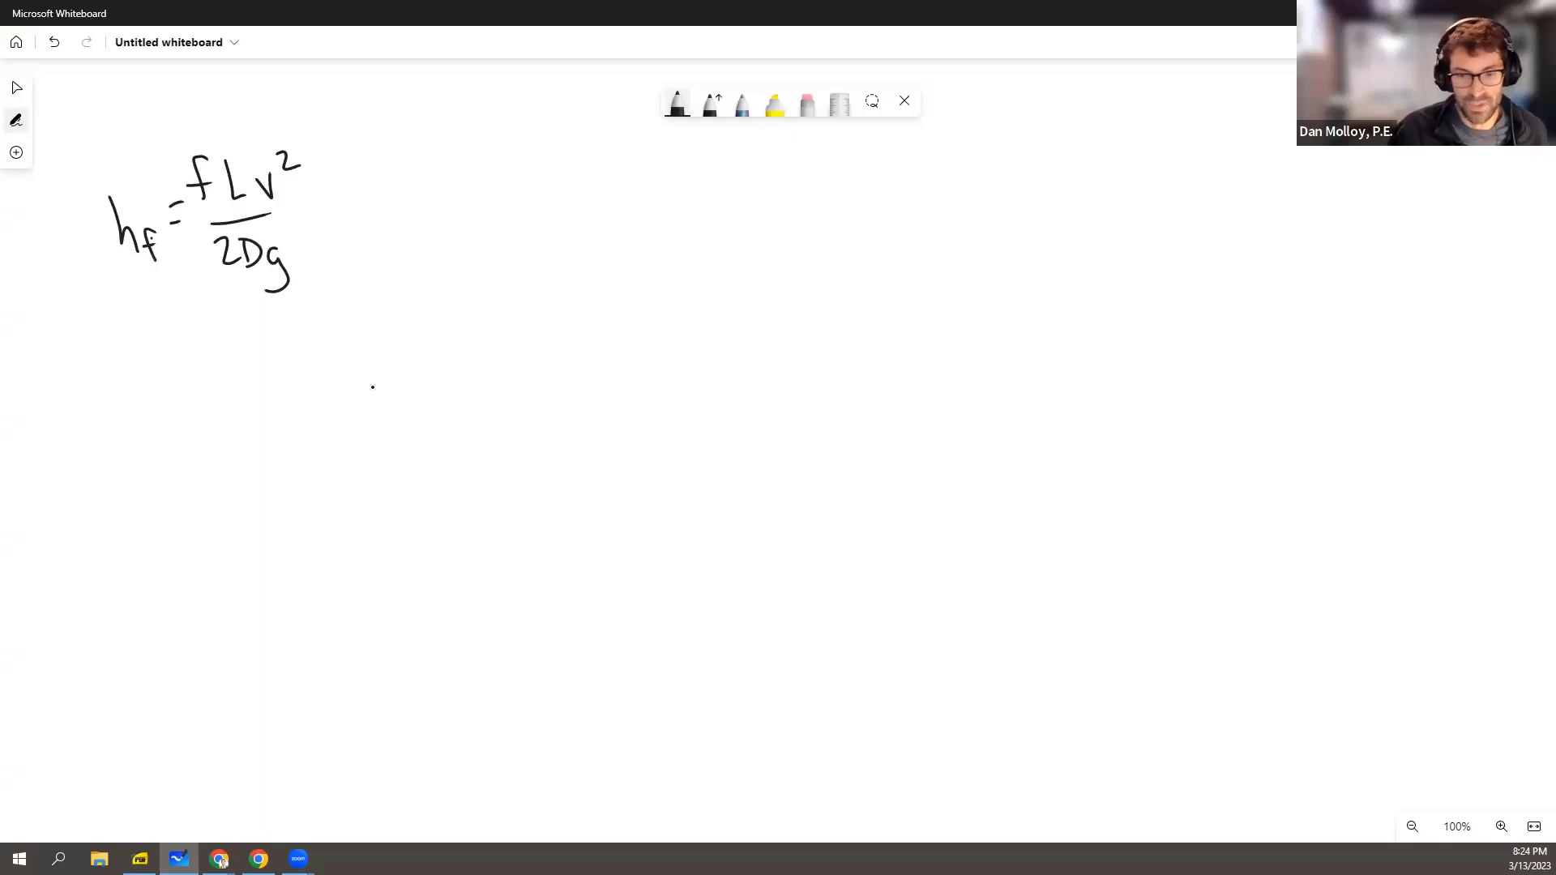
- Write the friction-loss term Δpf = 12fL/Dh
mouse_move(493, 243)
mouse_down()
mouse_move(525, 238)
mouse_move(535, 256)
mouse_up()
mouse_move(535, 225)
mouse_down()
mouse_move(533, 244)
mouse_move(596, 239)
mouse_move(671, 205)
mouse_up()
mouse_move(675, 188)
mouse_down()
mouse_move(681, 219)
mouse_move(699, 214)
mouse_up()
mouse_move(618, 241)
mouse_down()
mouse_move(703, 230)
mouse_move(645, 289)
mouse_move(691, 293)
mouse_up()
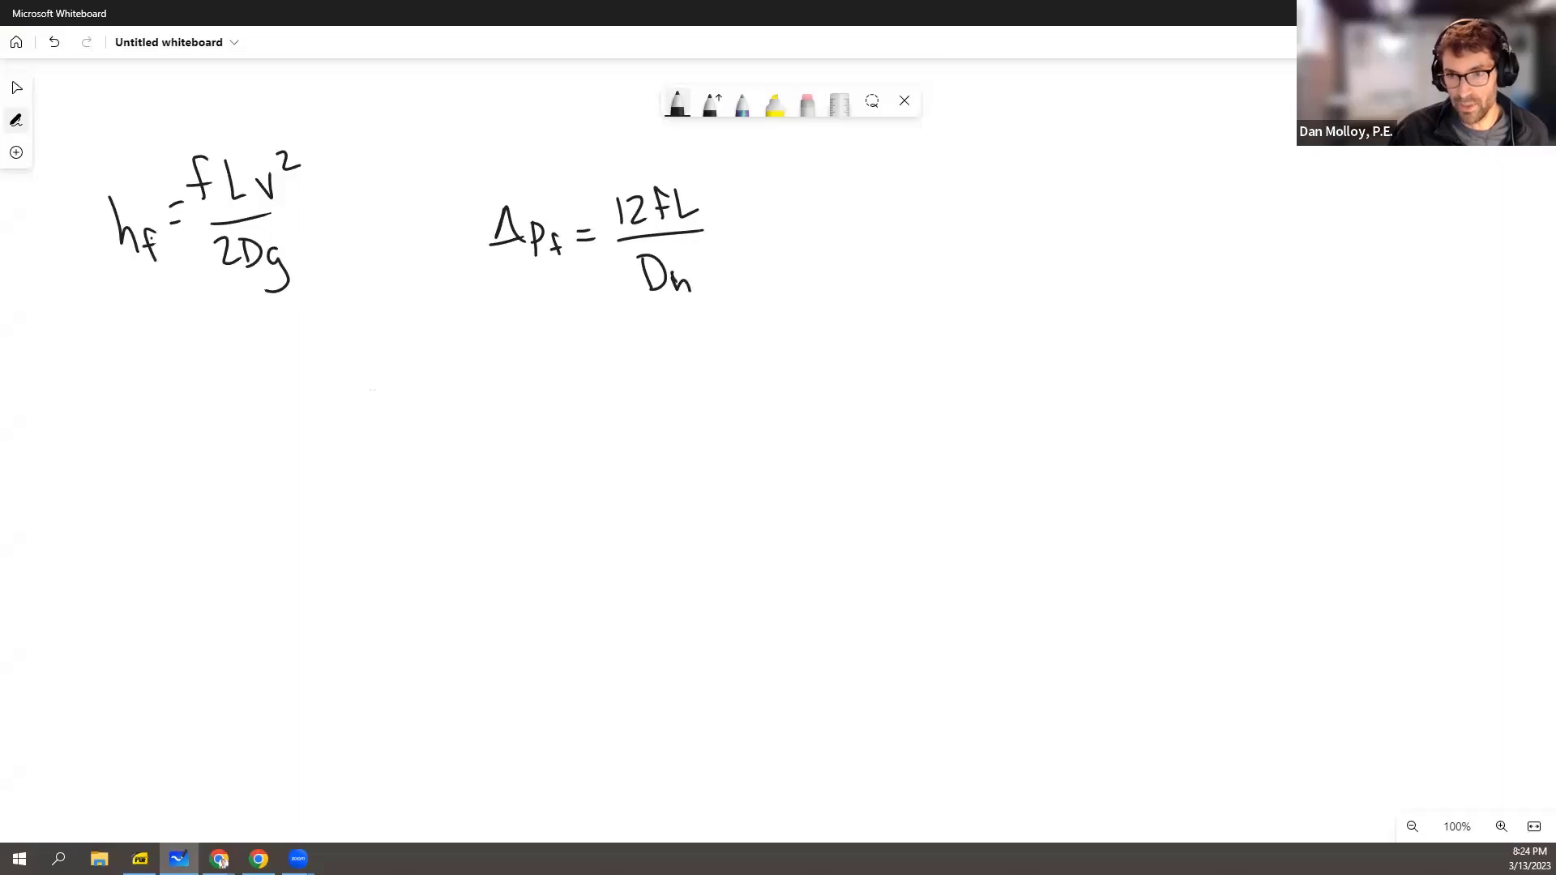
- Append ρ(v/1097)² after the 12fL/Dh fraction
mouse_move(735, 255)
mouse_down()
mouse_move(732, 229)
mouse_move(788, 195)
mouse_move(810, 224)
mouse_up()
mouse_move(776, 249)
mouse_down()
mouse_move(778, 271)
mouse_move(788, 256)
mouse_move(823, 272)
mouse_up()
mouse_move(766, 203)
mouse_down()
mouse_move(759, 261)
mouse_move(774, 277)
mouse_up()
drag(815, 195, 825, 274)
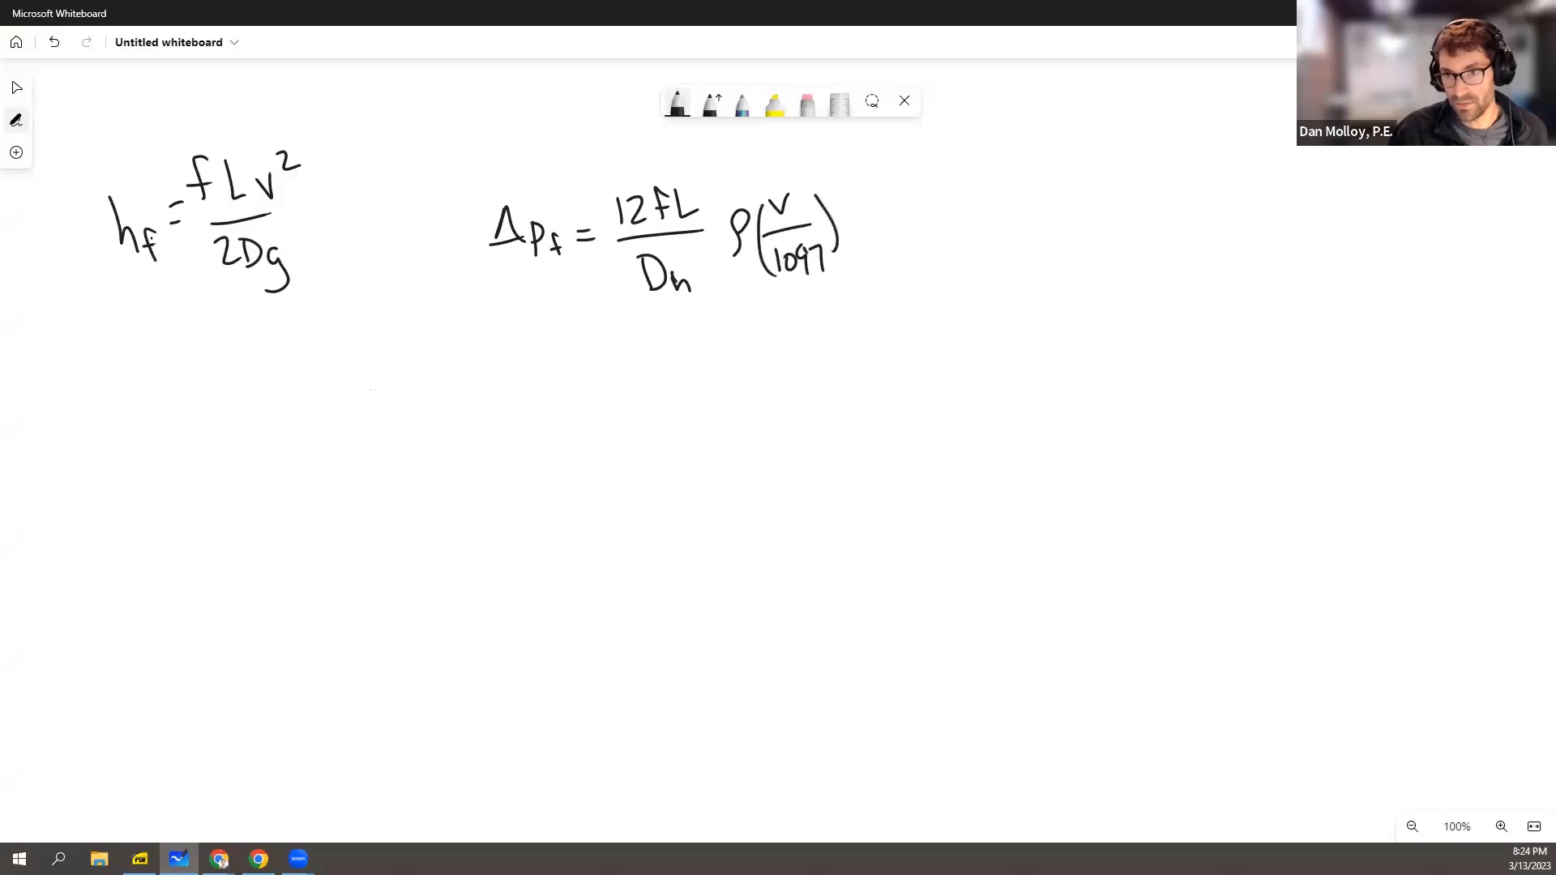
drag(835, 194, 854, 205)
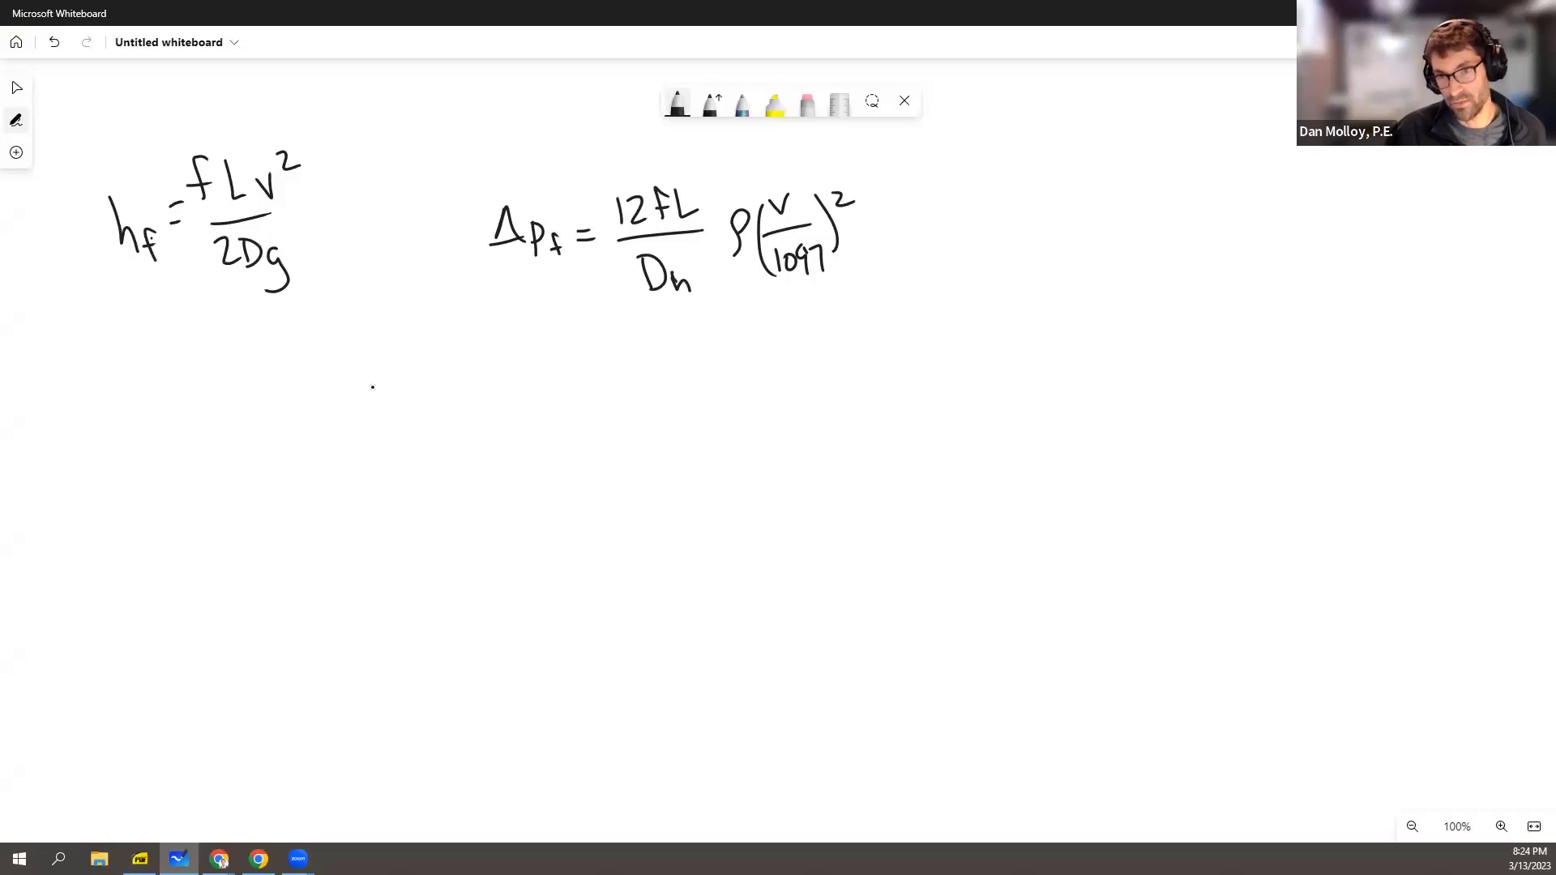
- Tick f and L in the numerator and write Q = VA to the right
drag(650, 165, 671, 152)
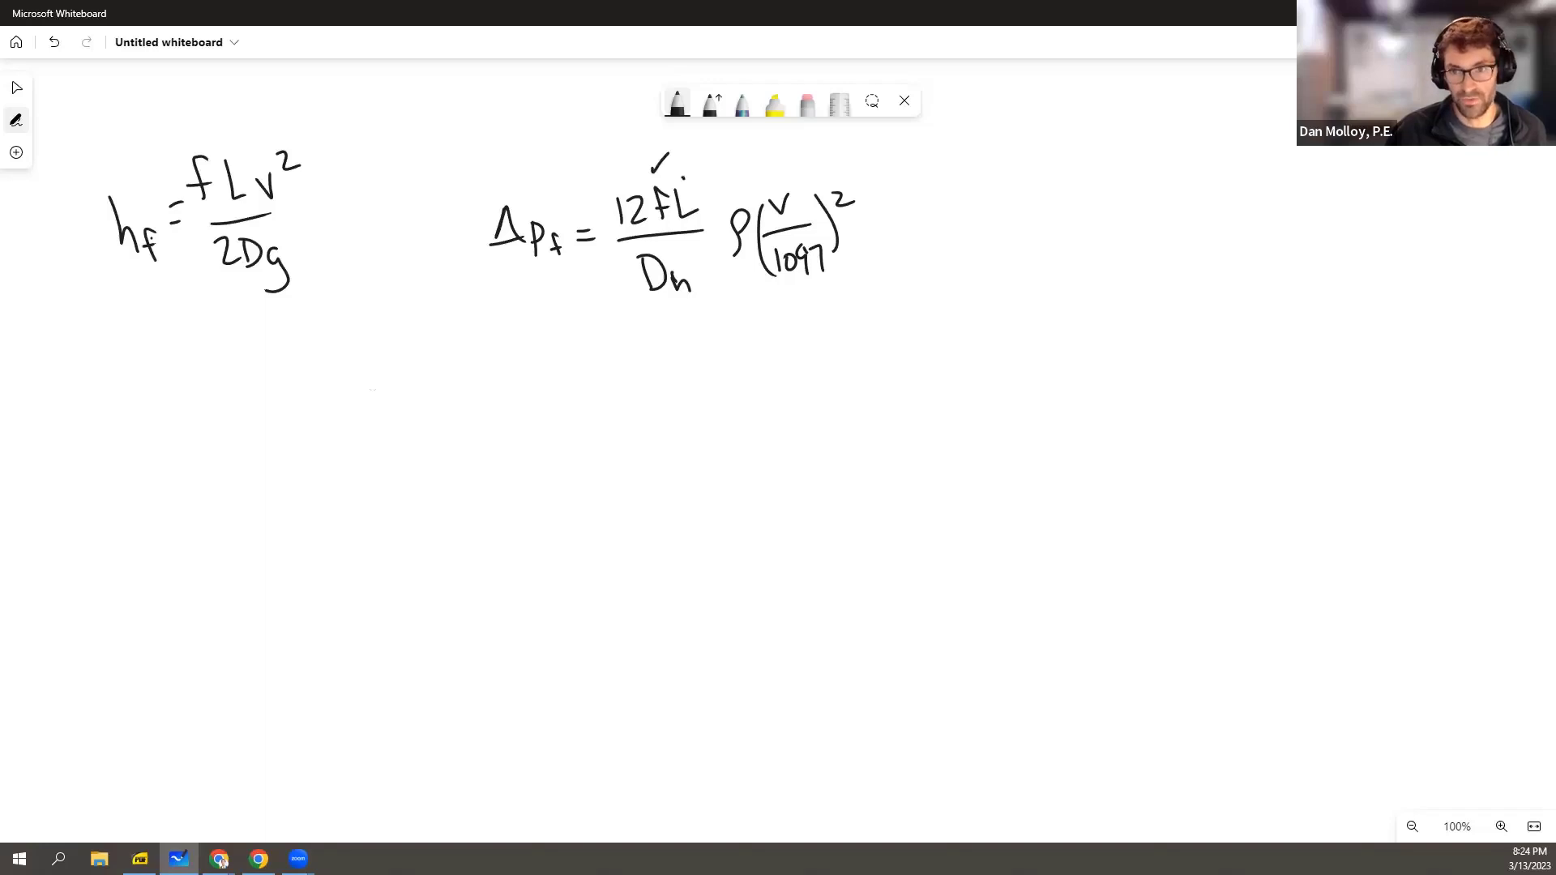
drag(682, 175, 701, 164)
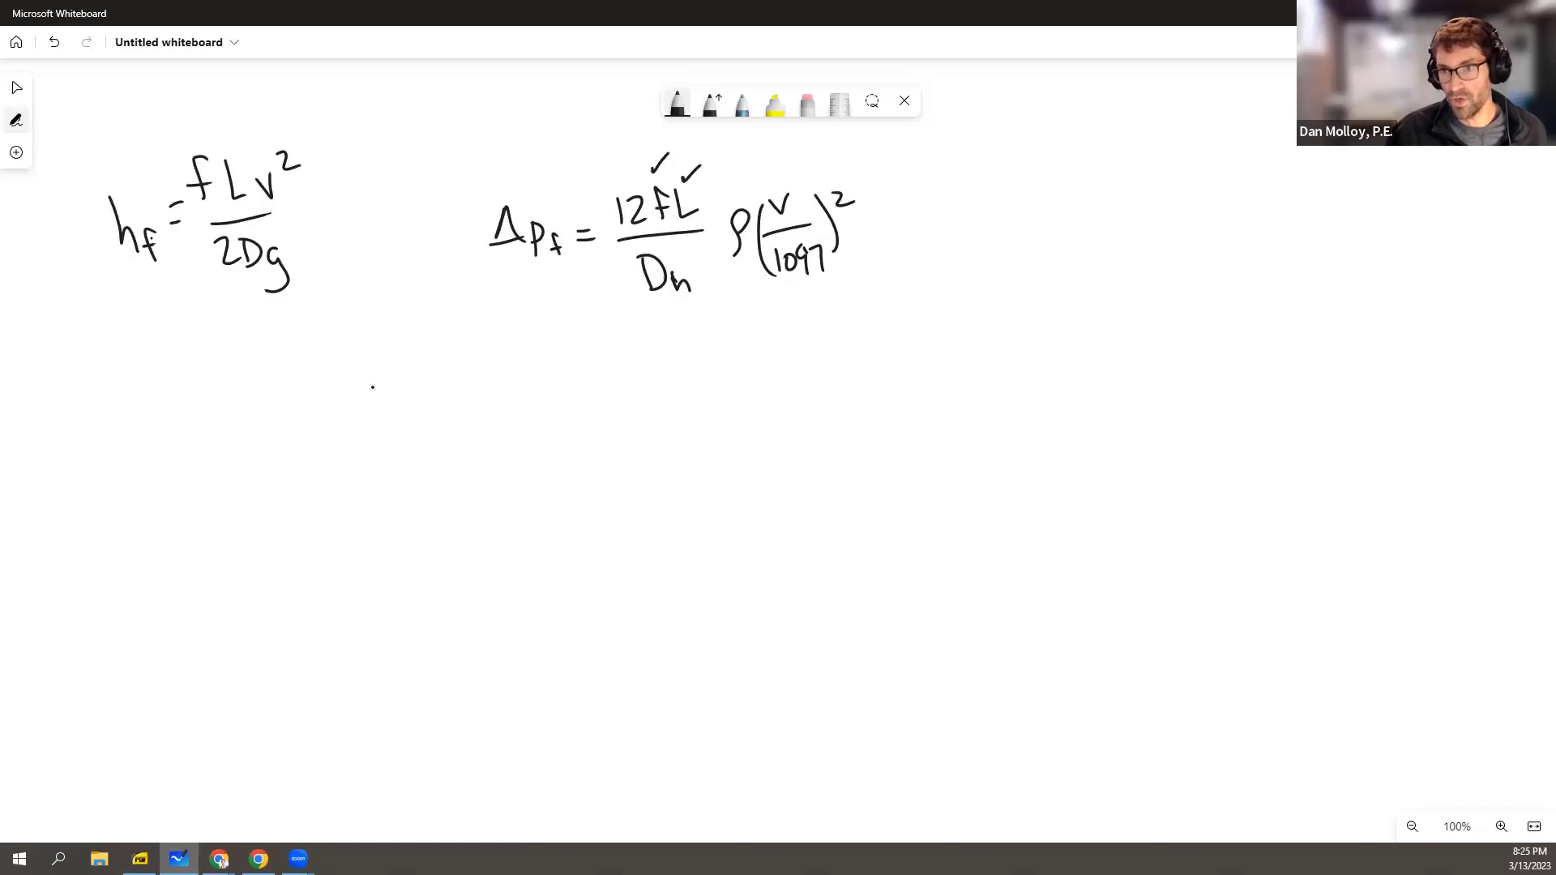
mouse_move(1042, 138)
mouse_down()
mouse_move(1015, 158)
mouse_move(1041, 134)
mouse_move(1046, 164)
mouse_up()
mouse_move(1059, 146)
mouse_down()
mouse_move(1122, 132)
mouse_move(1134, 155)
mouse_up()
drag(1118, 148, 1130, 148)
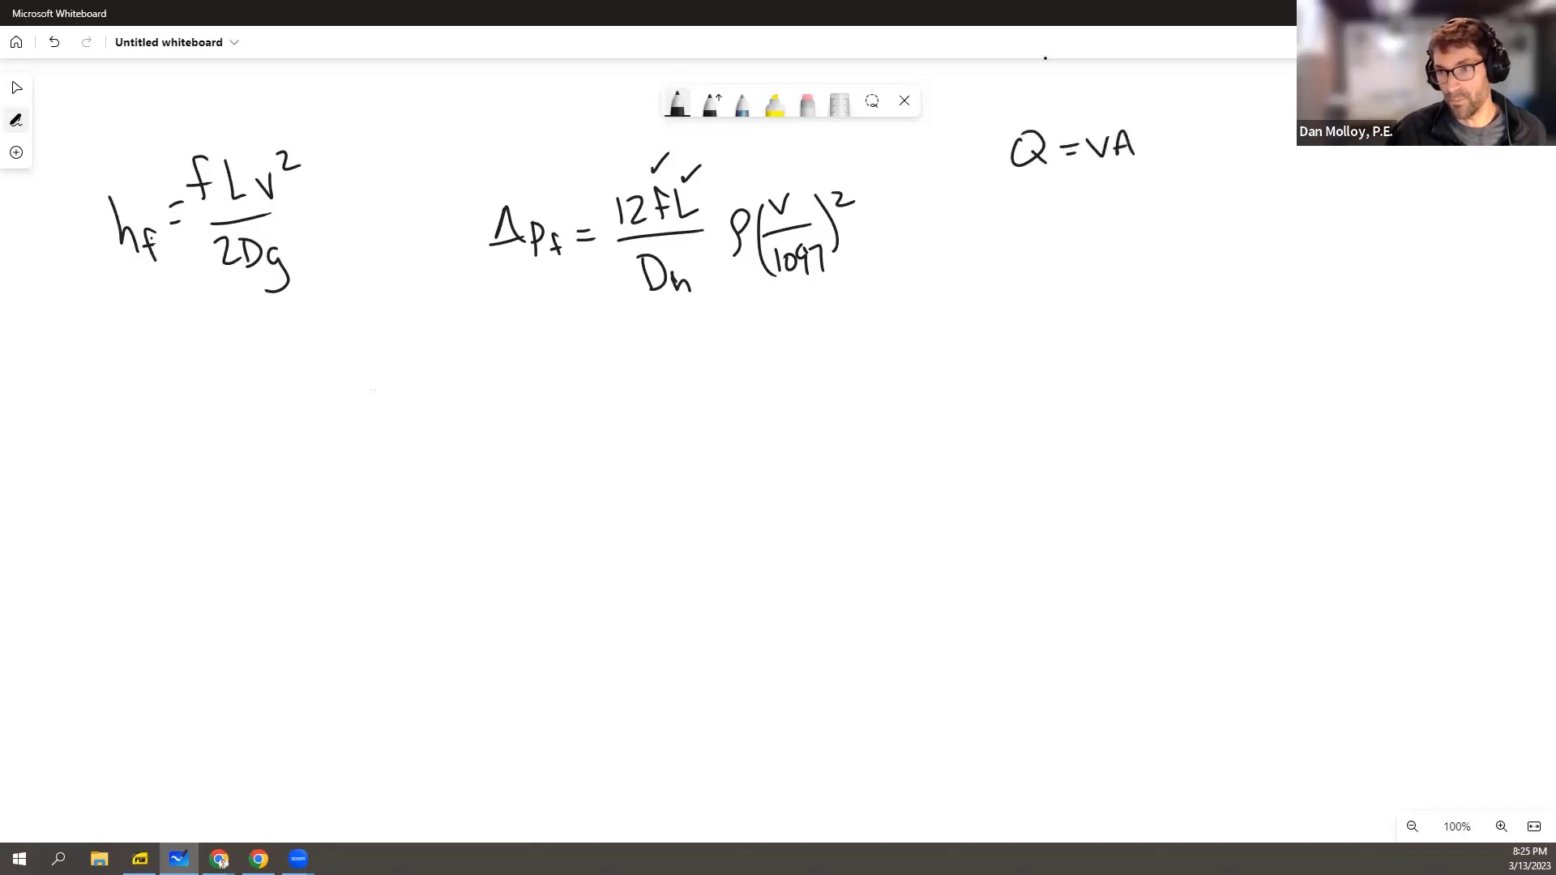
- Sketch a rectangular duct, tick Q, A and v, and label ρ with density 0.075
drag(1023, 104, 1045, 89)
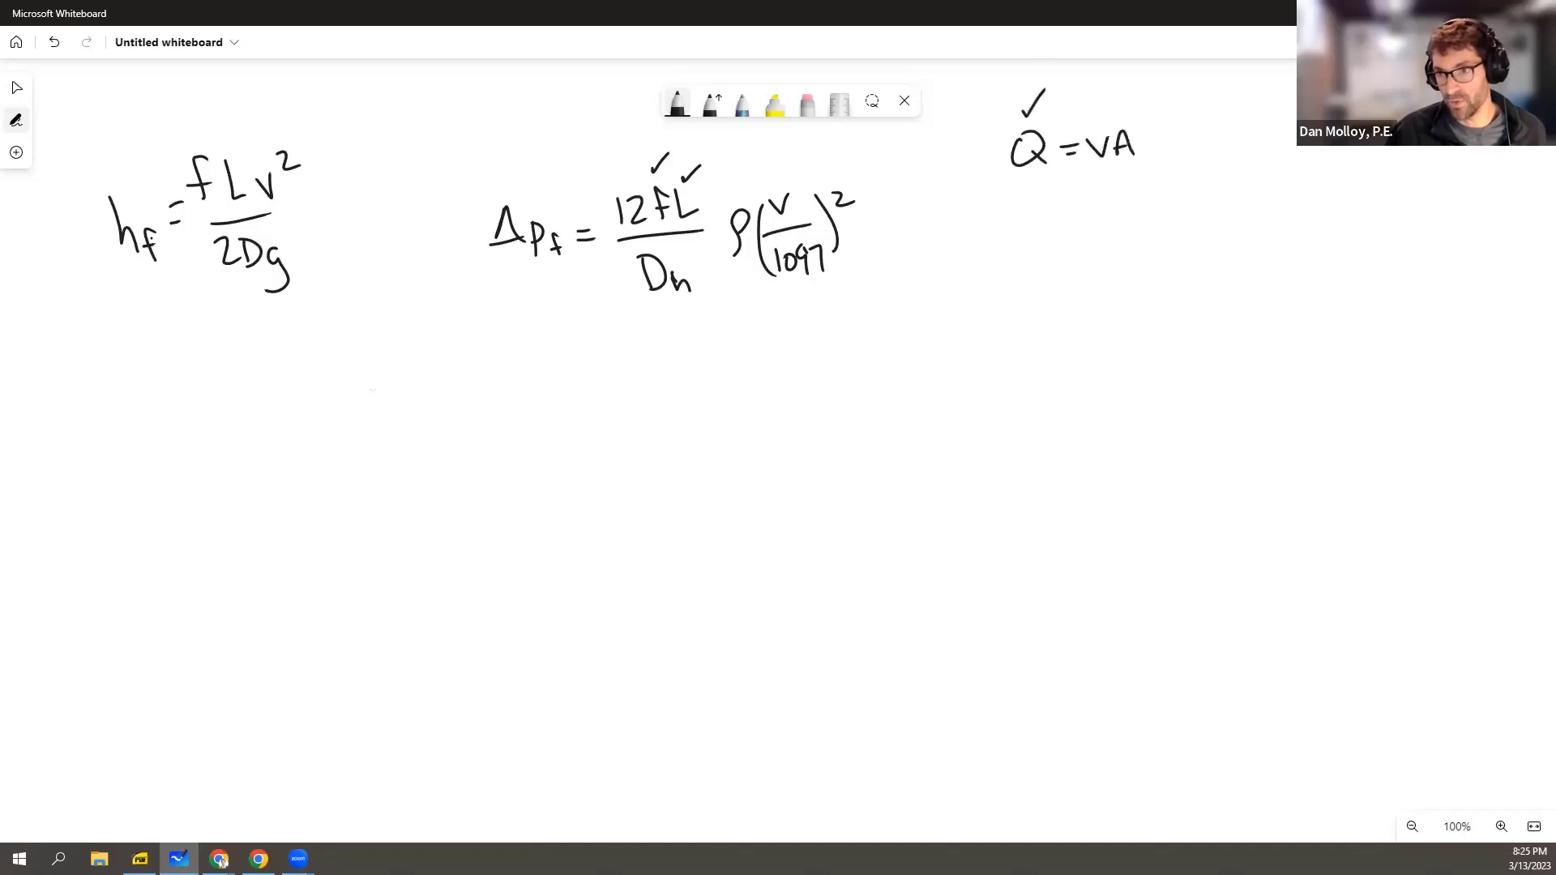
mouse_move(1256, 195)
mouse_down()
mouse_move(1264, 246)
mouse_move(1375, 228)
mouse_move(1270, 264)
mouse_up()
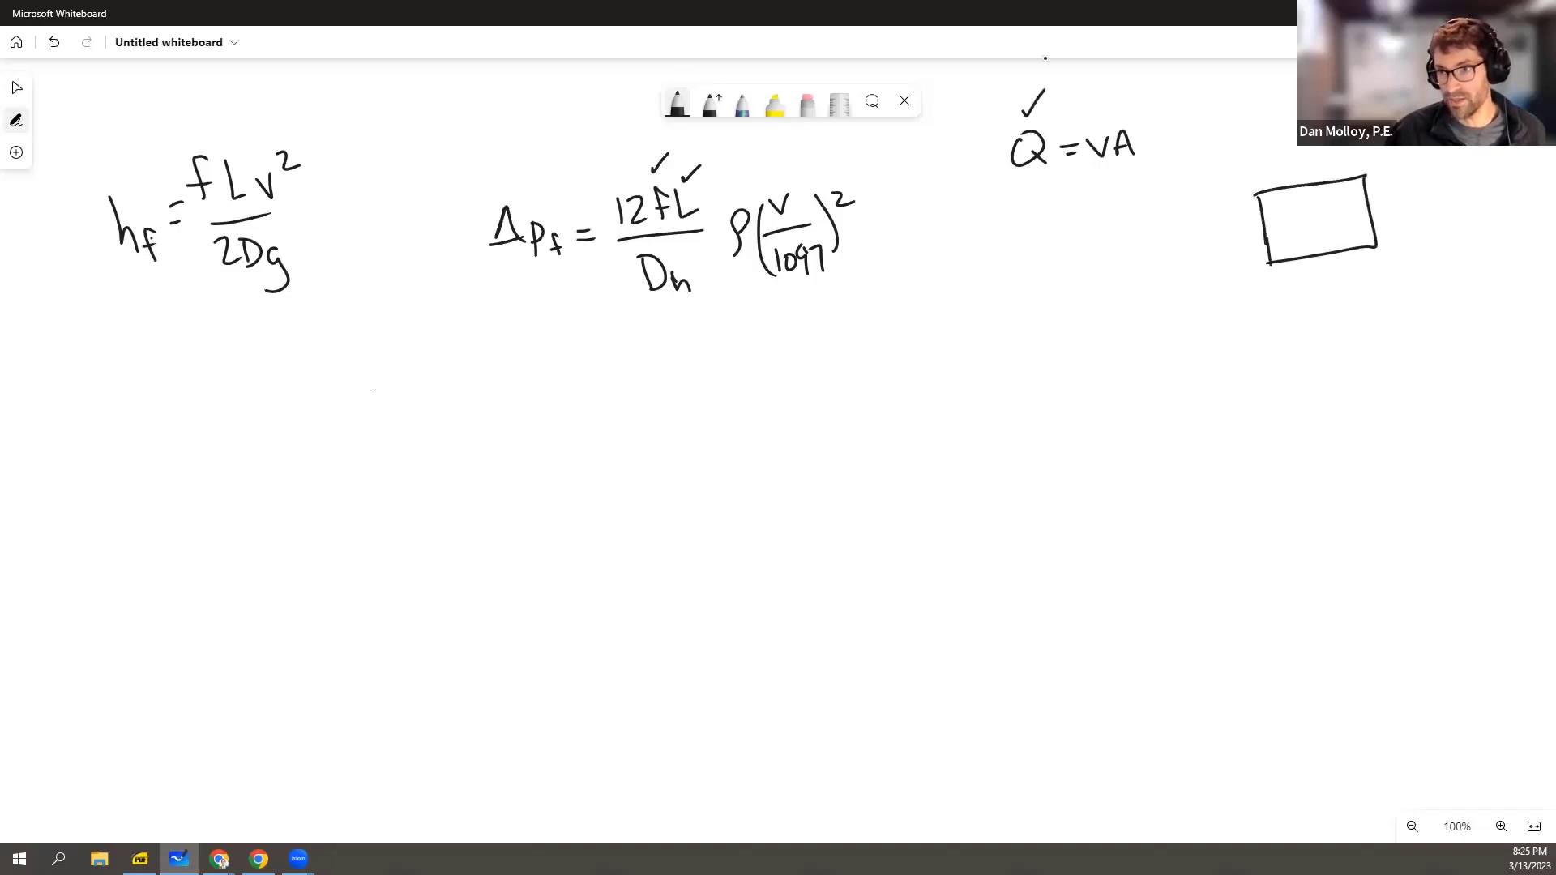
mouse_move(1124, 109)
mouse_down()
mouse_move(1141, 99)
mouse_move(1108, 115)
mouse_up()
drag(780, 173, 801, 161)
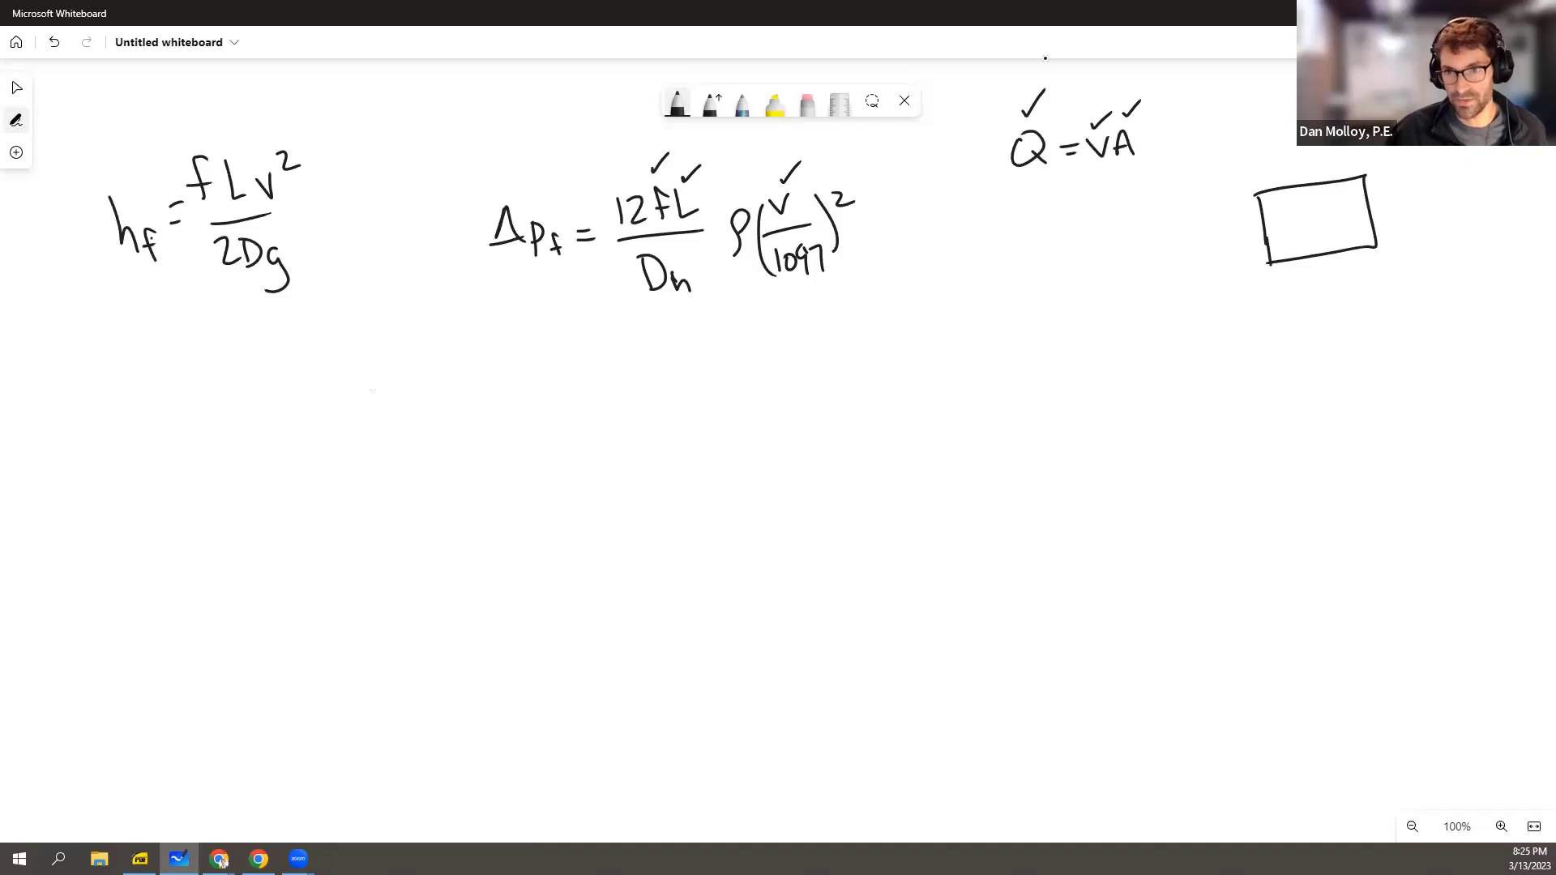
mouse_move(738, 188)
mouse_down()
mouse_move(763, 142)
mouse_move(766, 156)
mouse_move(809, 128)
mouse_up()
drag(813, 127, 832, 139)
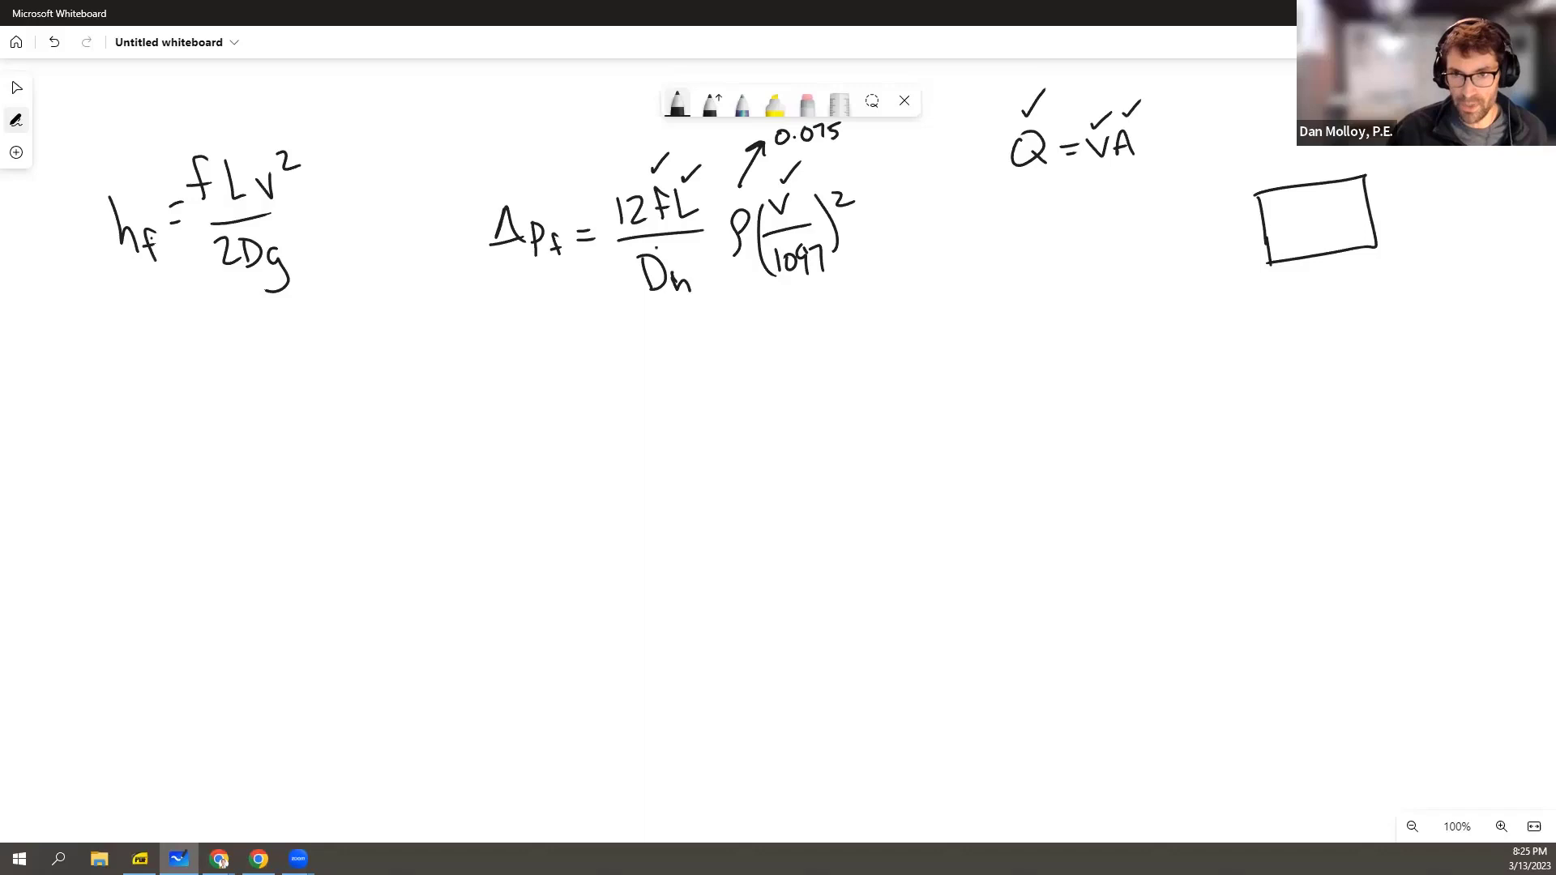
- Circle Dh and draw an arrow from the hf denominator down to a handwritten De
mouse_move(658, 245)
mouse_down()
mouse_move(624, 259)
mouse_move(673, 302)
mouse_move(699, 279)
mouse_move(669, 255)
mouse_up()
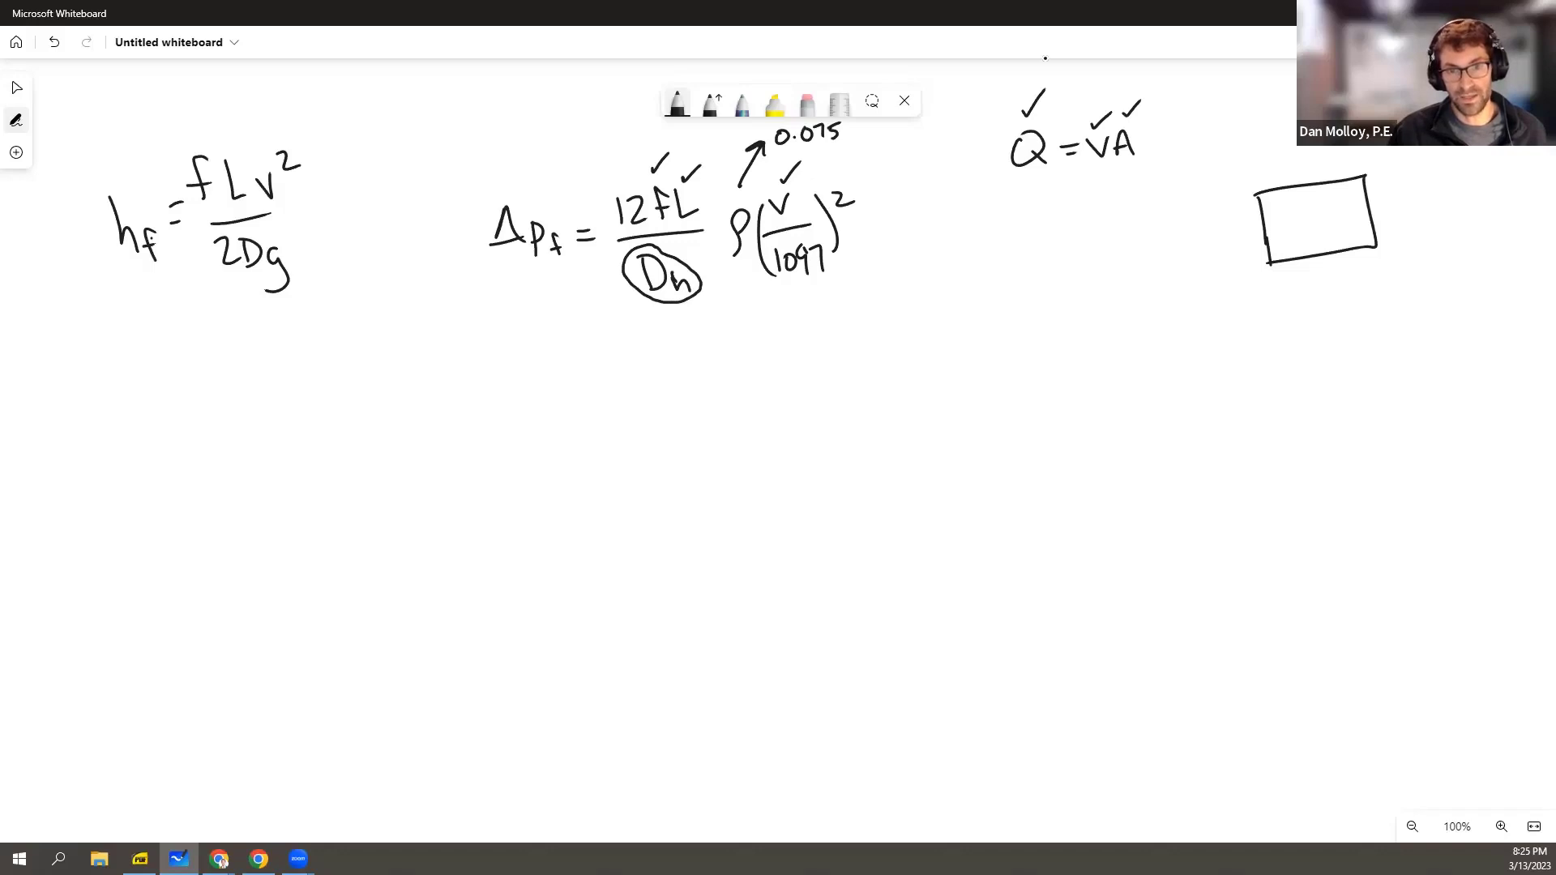
mouse_move(251, 279)
mouse_down()
mouse_move(254, 359)
mouse_move(265, 346)
mouse_up()
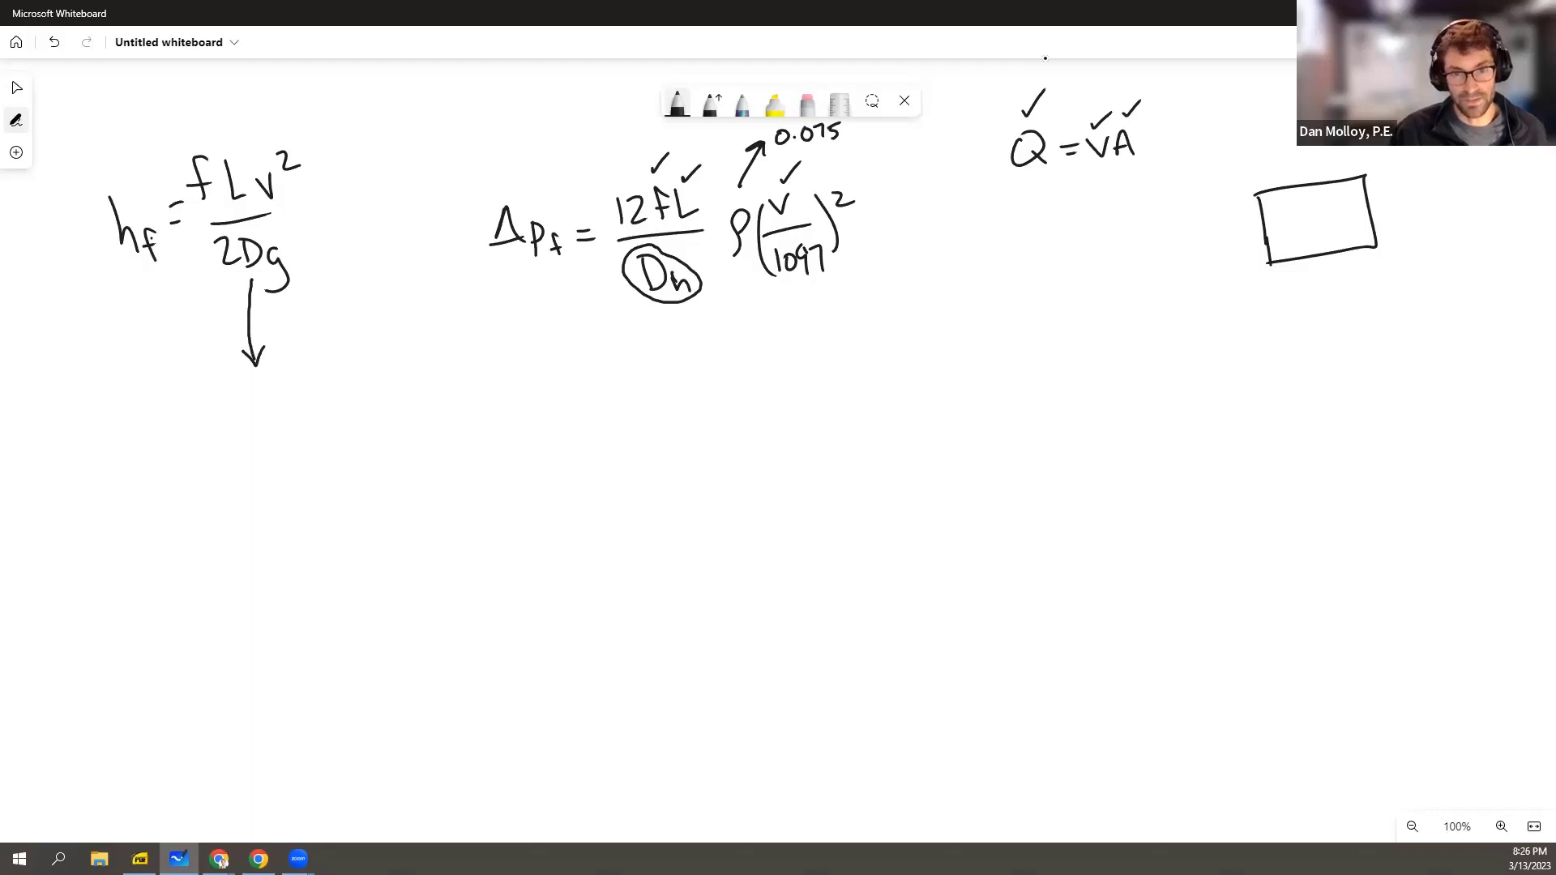
mouse_move(230, 394)
mouse_down()
mouse_move(231, 423)
mouse_move(274, 427)
mouse_up()
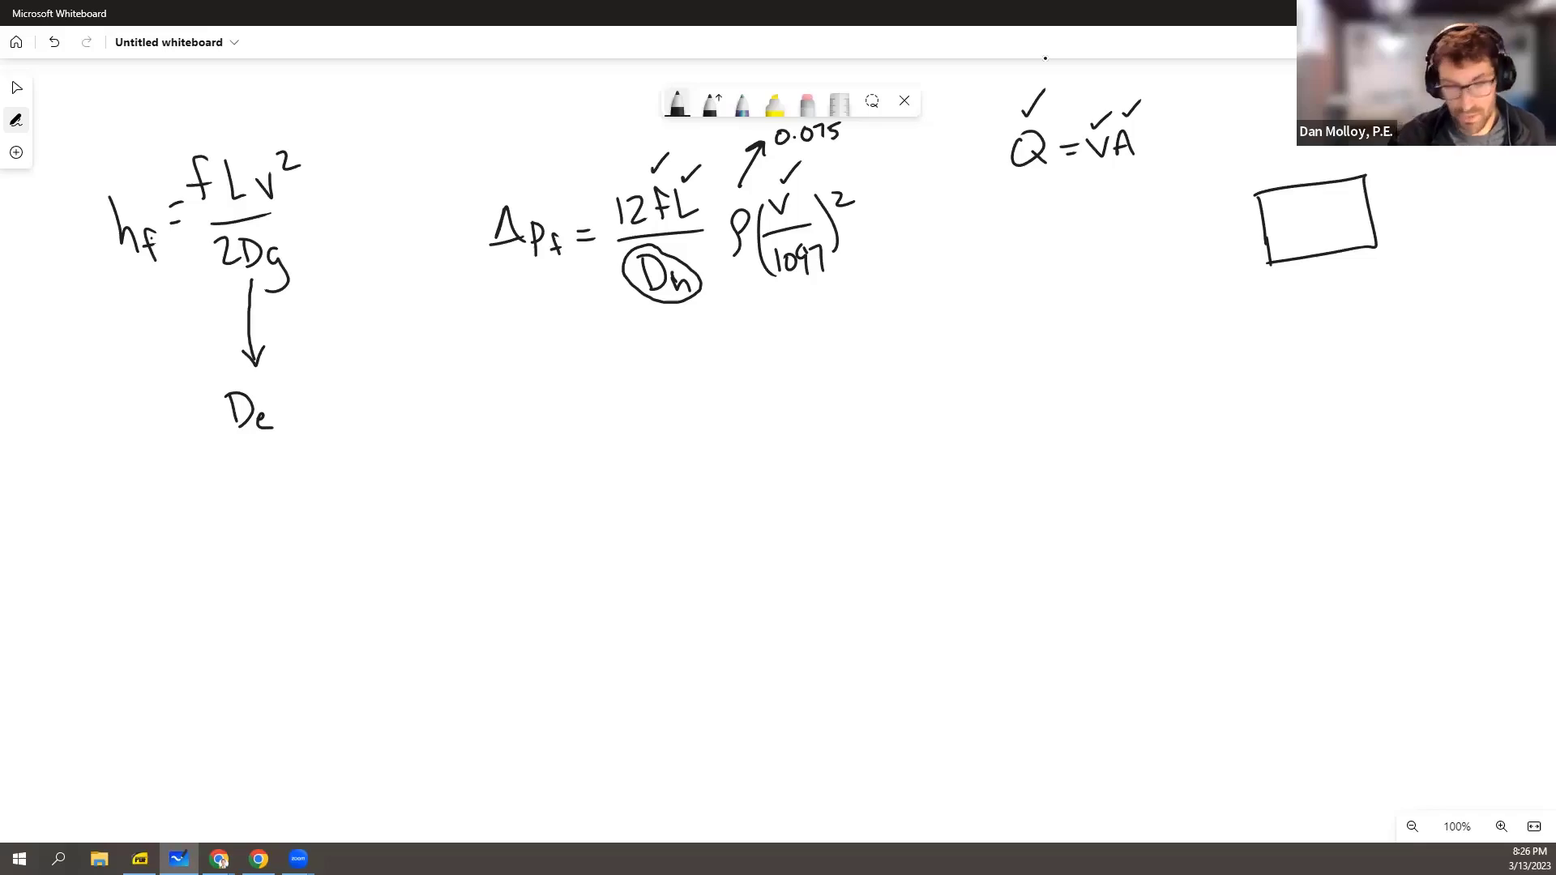
- In SumatraPDF, search the handbook for 'duct' after discarding earlier search terms
key(alt+Tab)
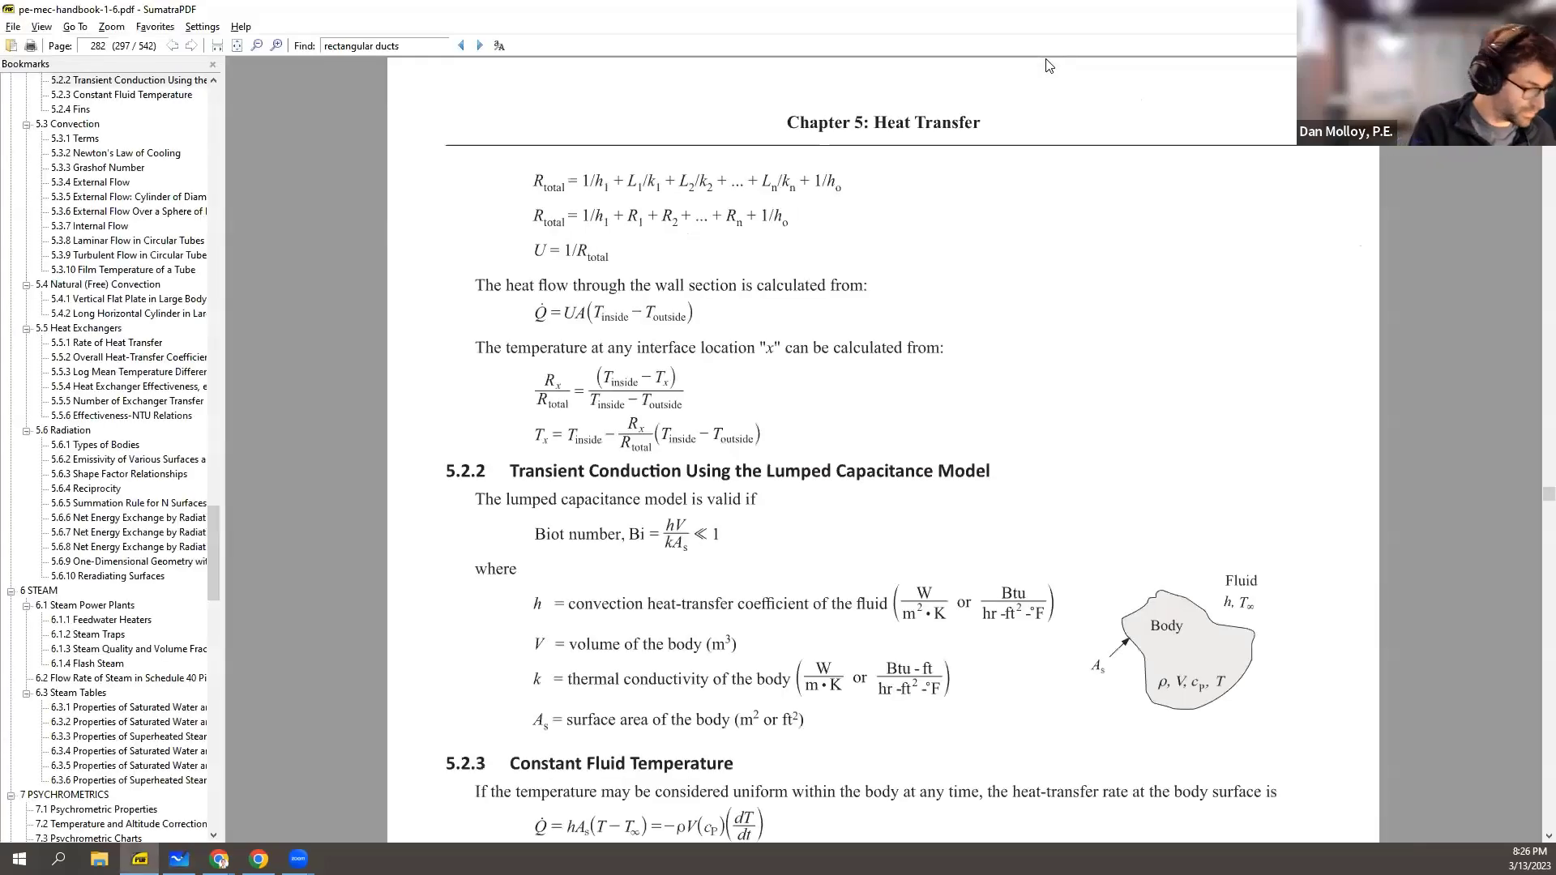
key(ctrl+f)
text(ERV)
key(BackSpace)
key(BackSpace)
key(BackSpace)
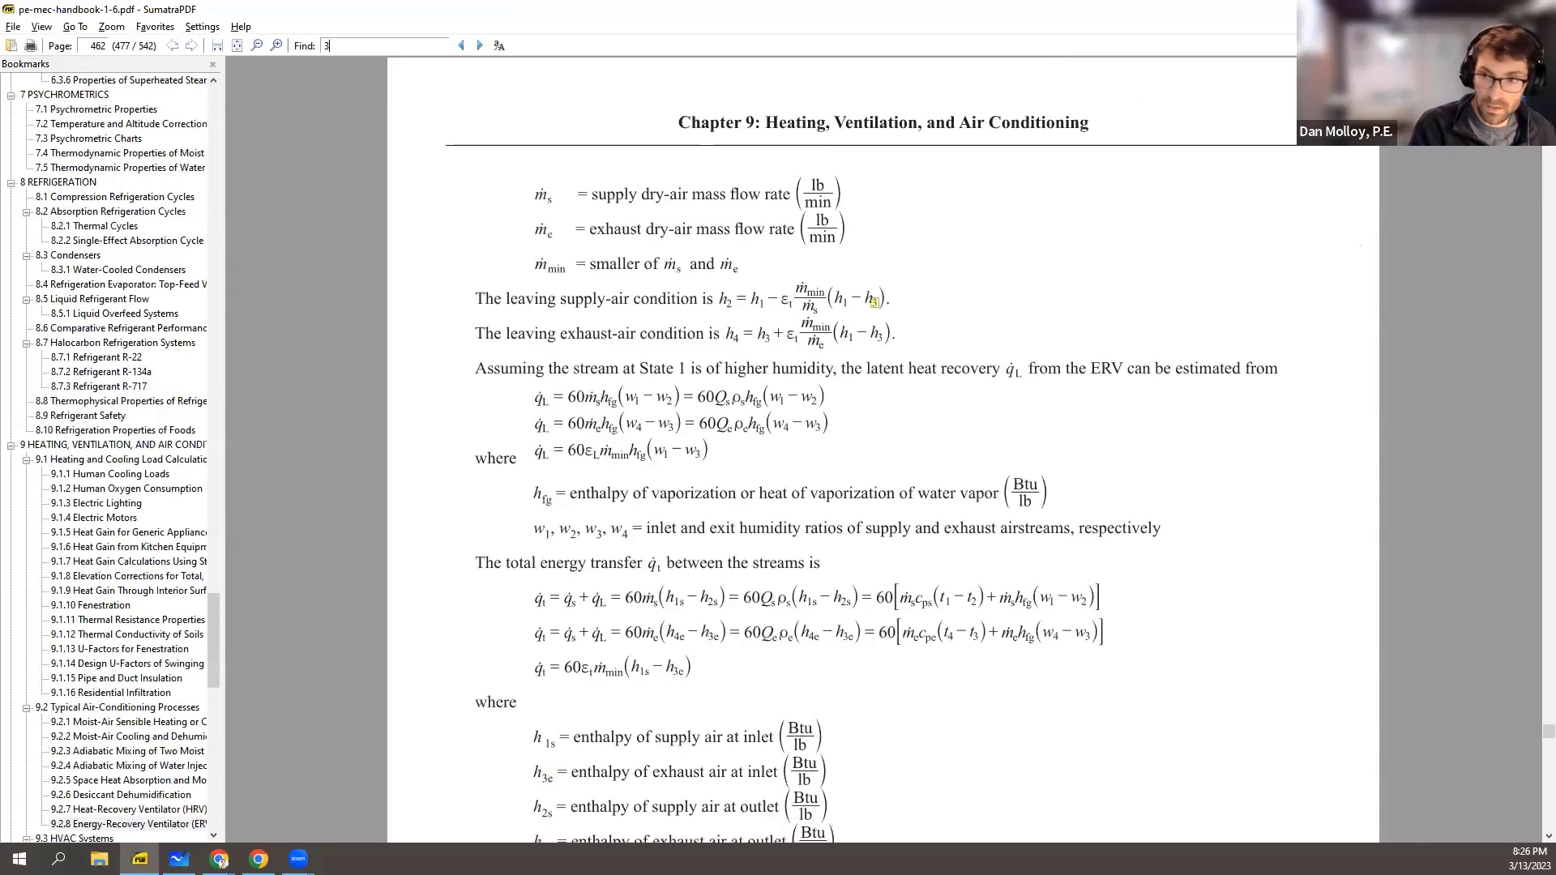
text(equiv)
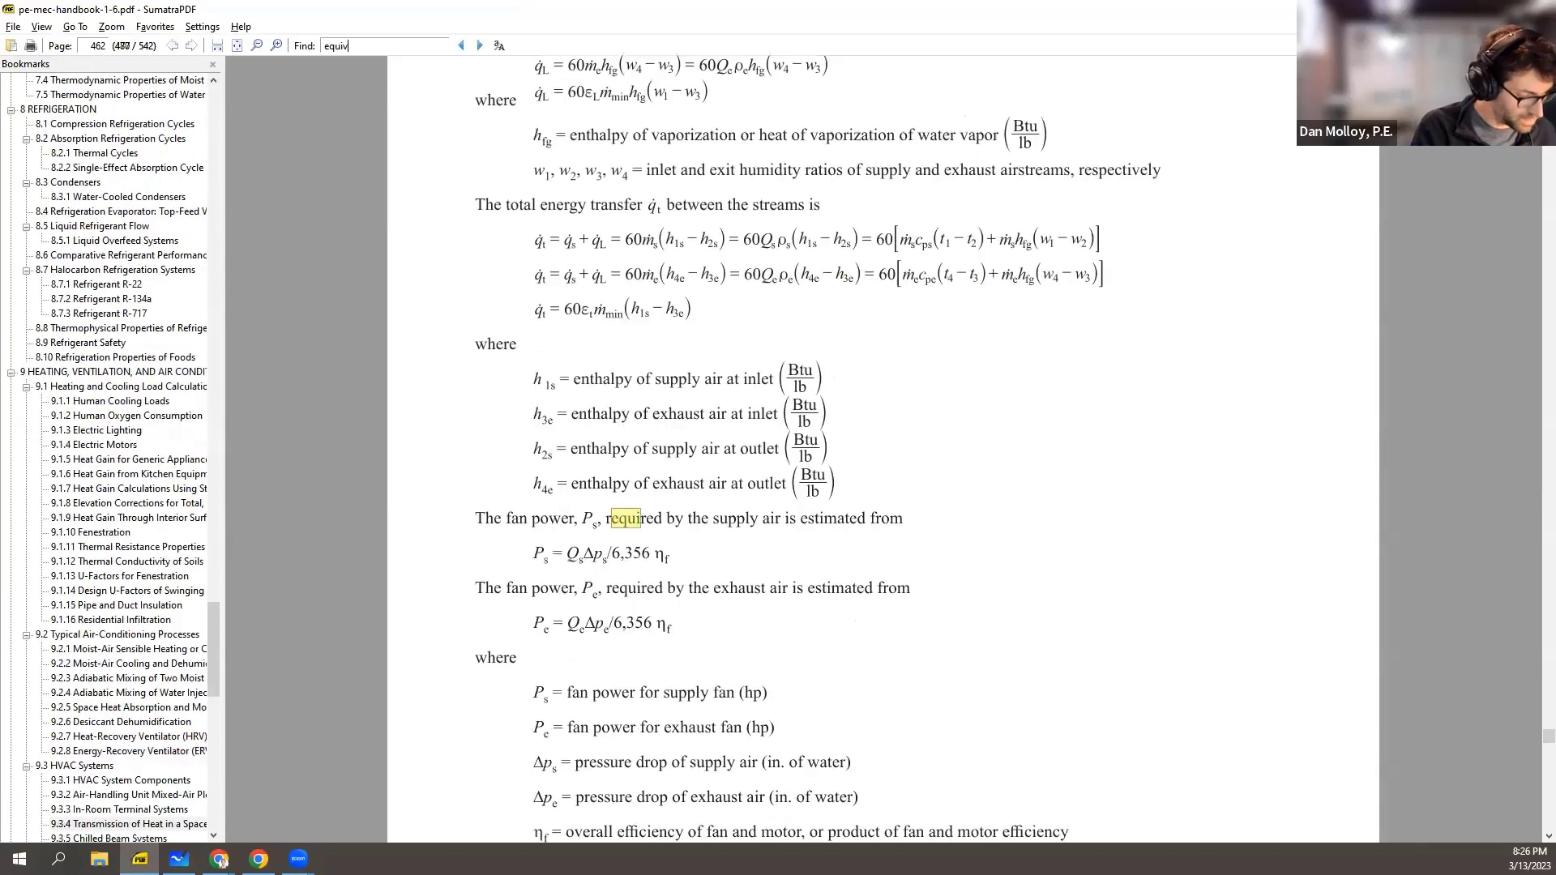
text(aleent)
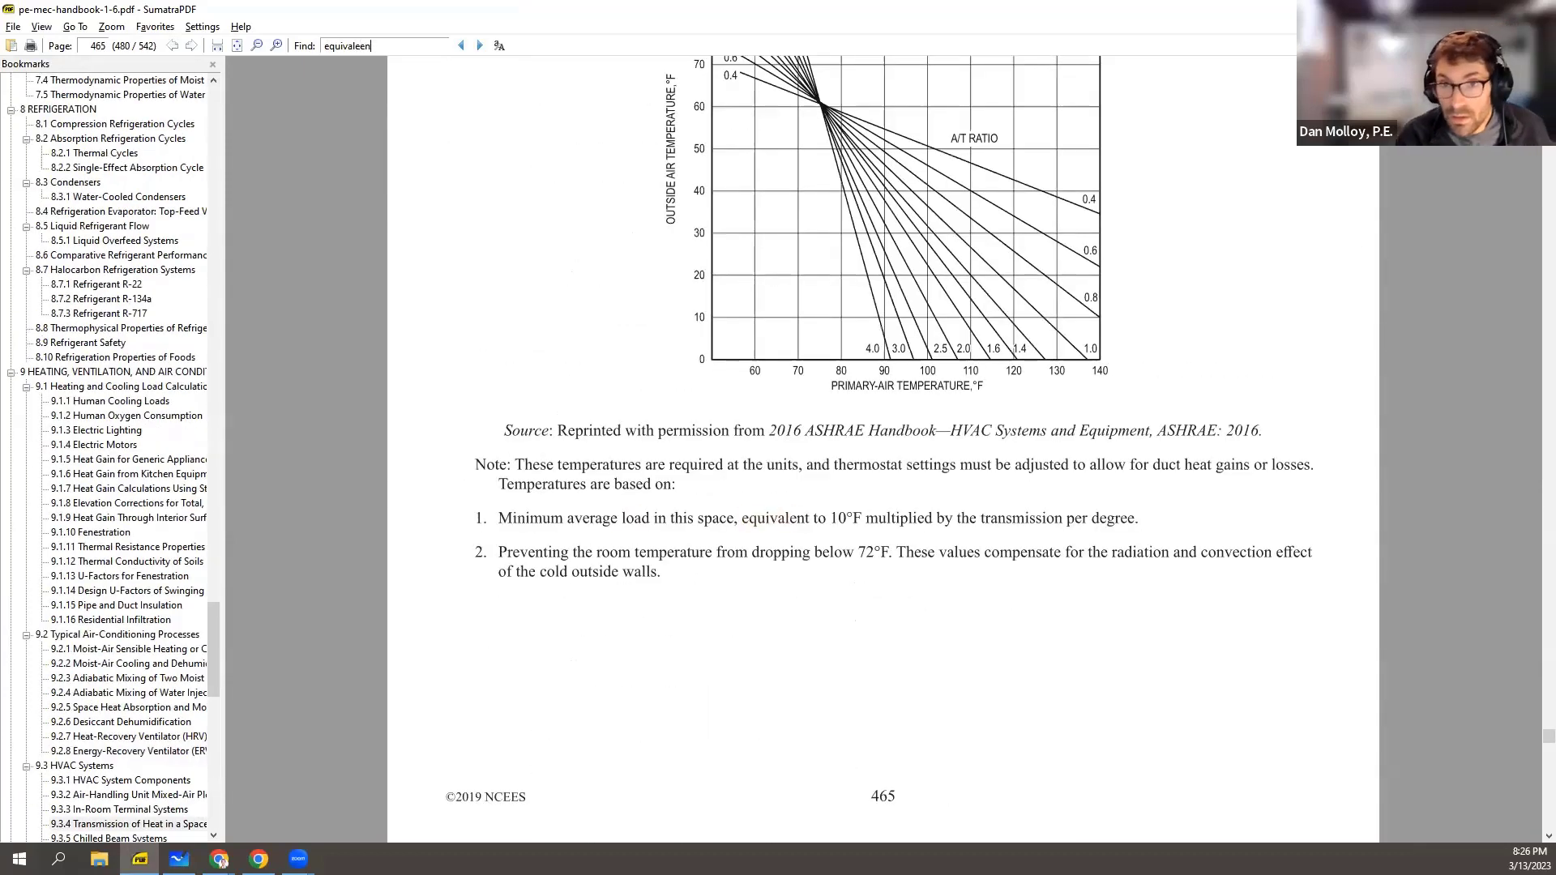
key(BackSpace)
key(BackSpace)
text(nt diam)
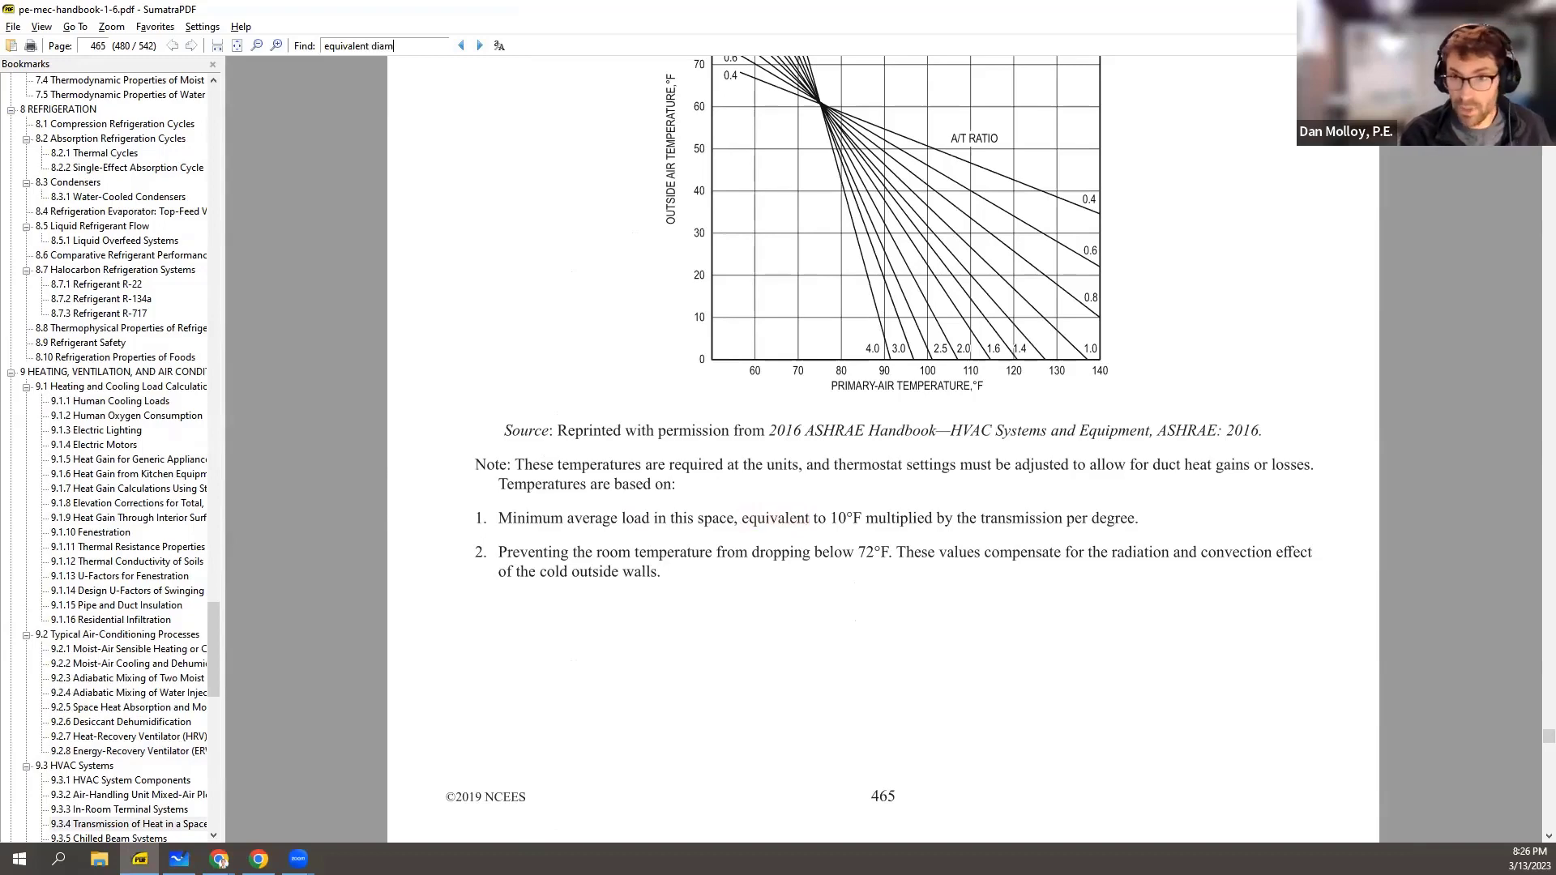
key(BackSpace)
key(BackSpace)
key(BackSpace)
key(BackSpace)
key(BackSpace)
key(BackSpace)
key(BackSpace)
key(BackSpace)
key(BackSpace)
key(BackSpace)
key(BackSpace)
key(BackSpace)
key(BackSpace)
key(BackSpace)
key(BackSpace)
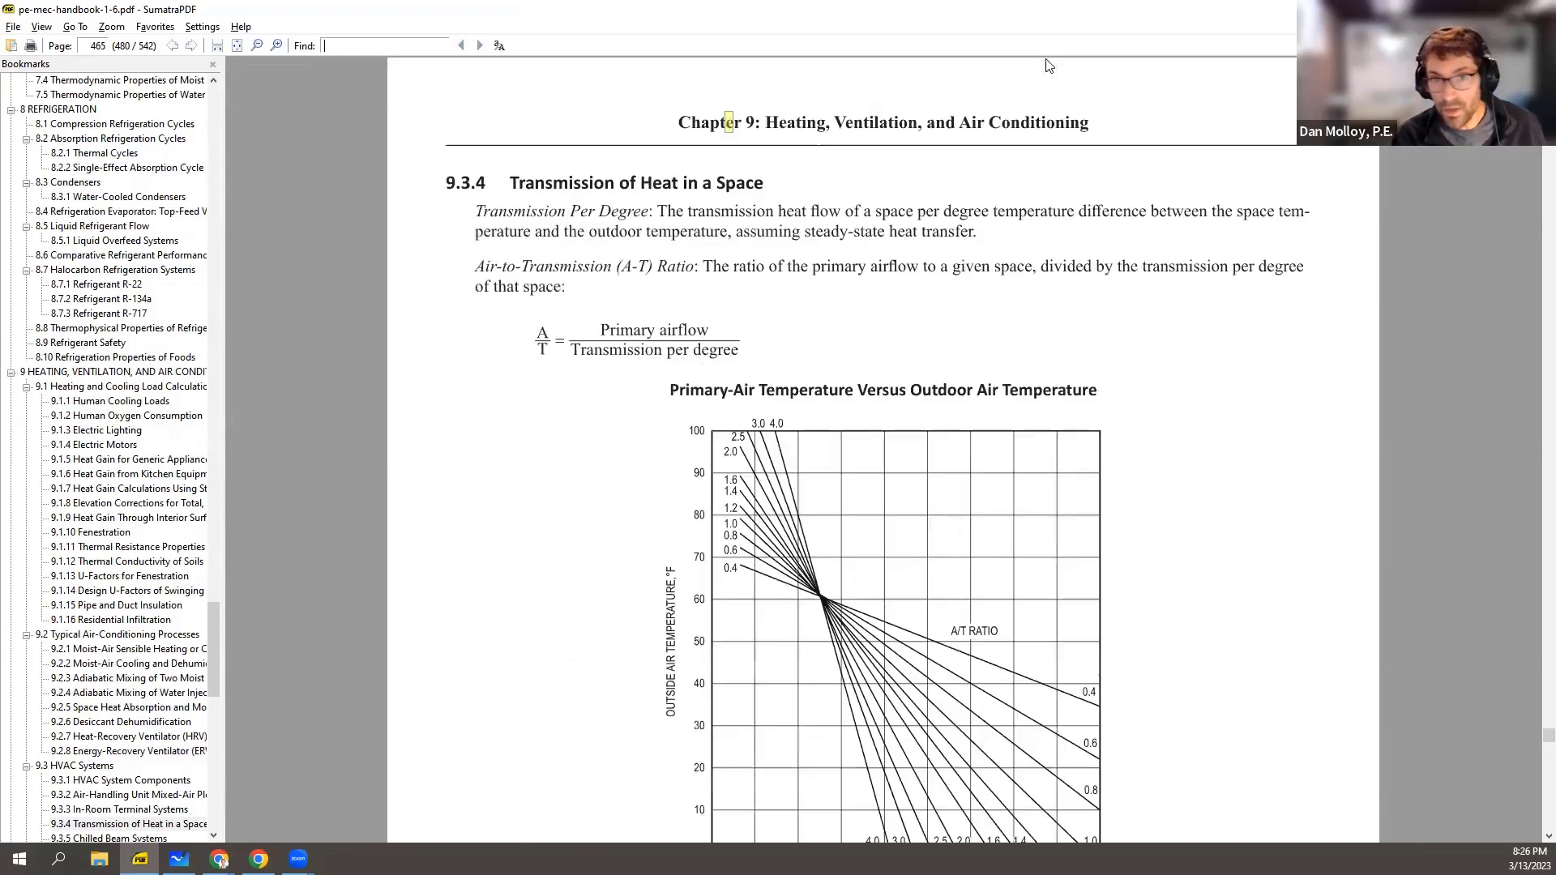
text(duct)
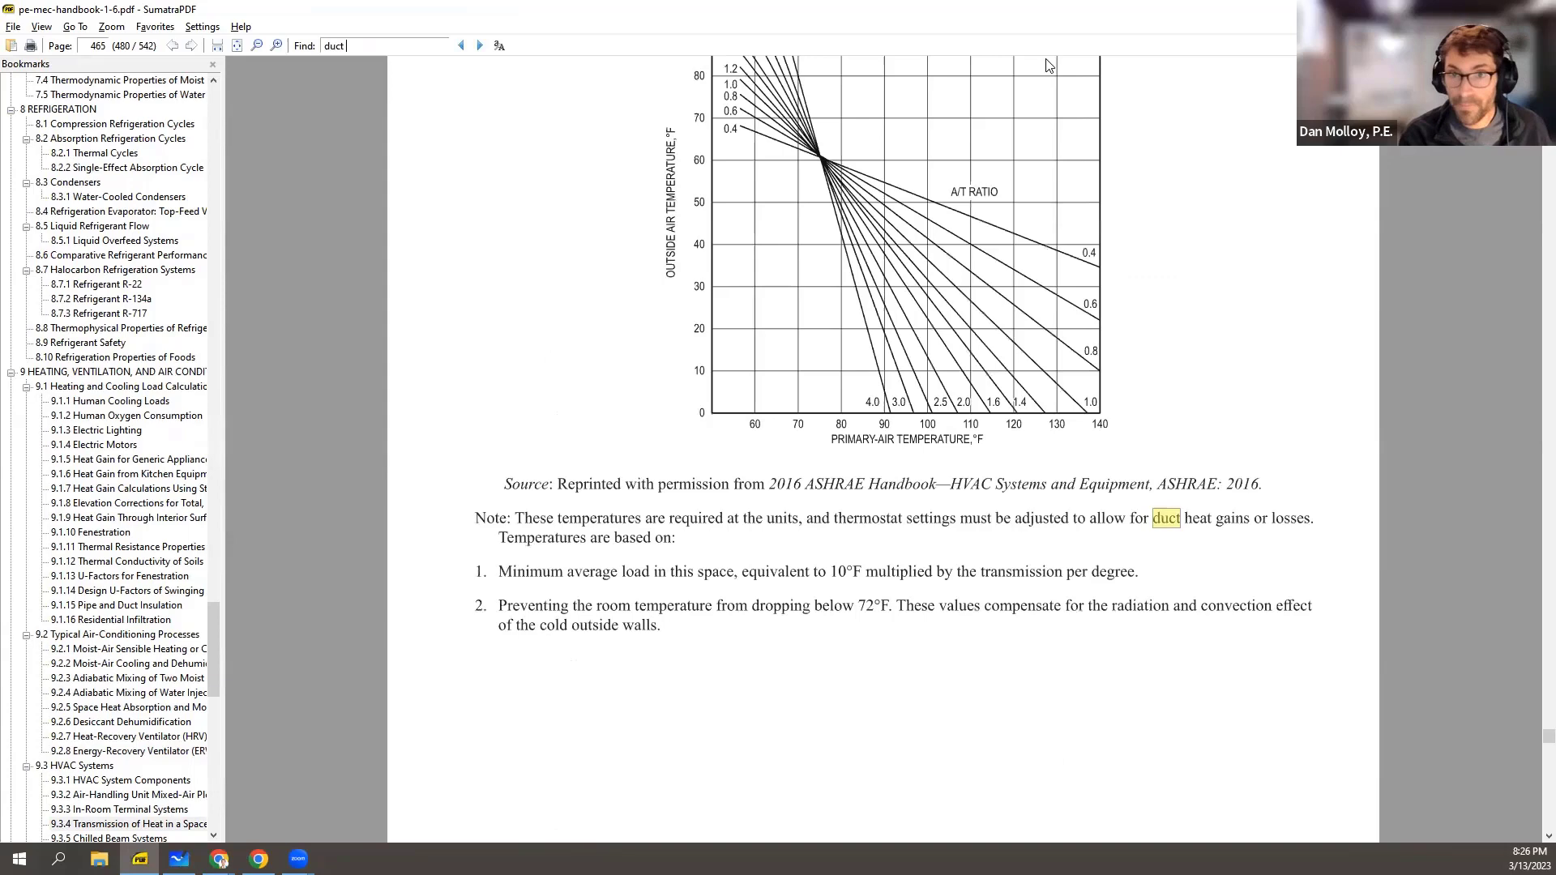
key(Return)
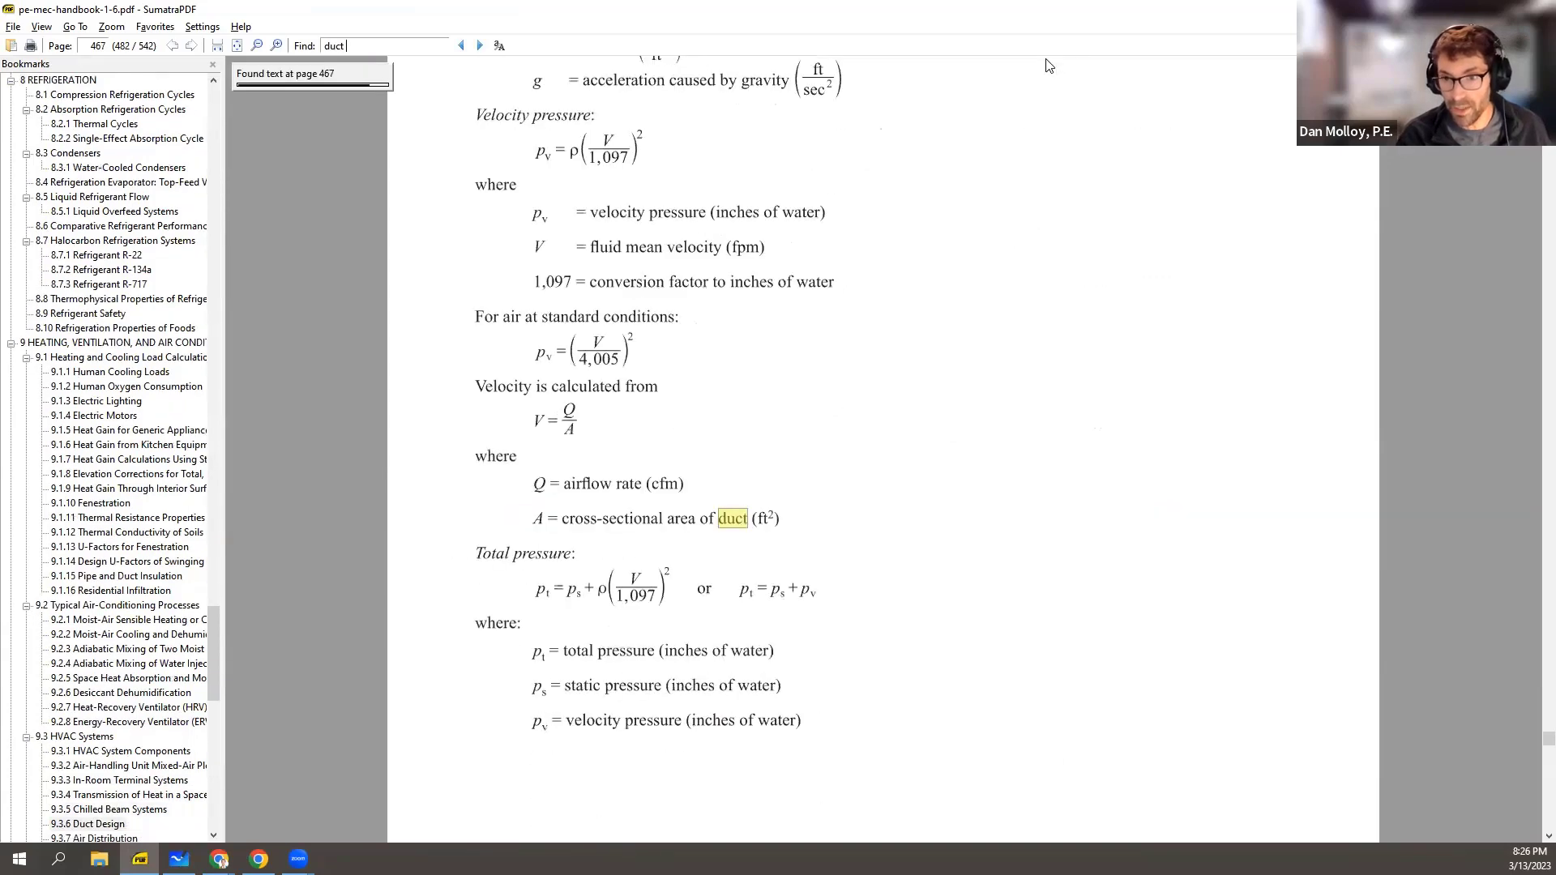
- Scroll to section 9.3.6.2 Hydraulic Diameter at fit-width view, then return to Whiteboard
scroll(821, 266, down, 10)
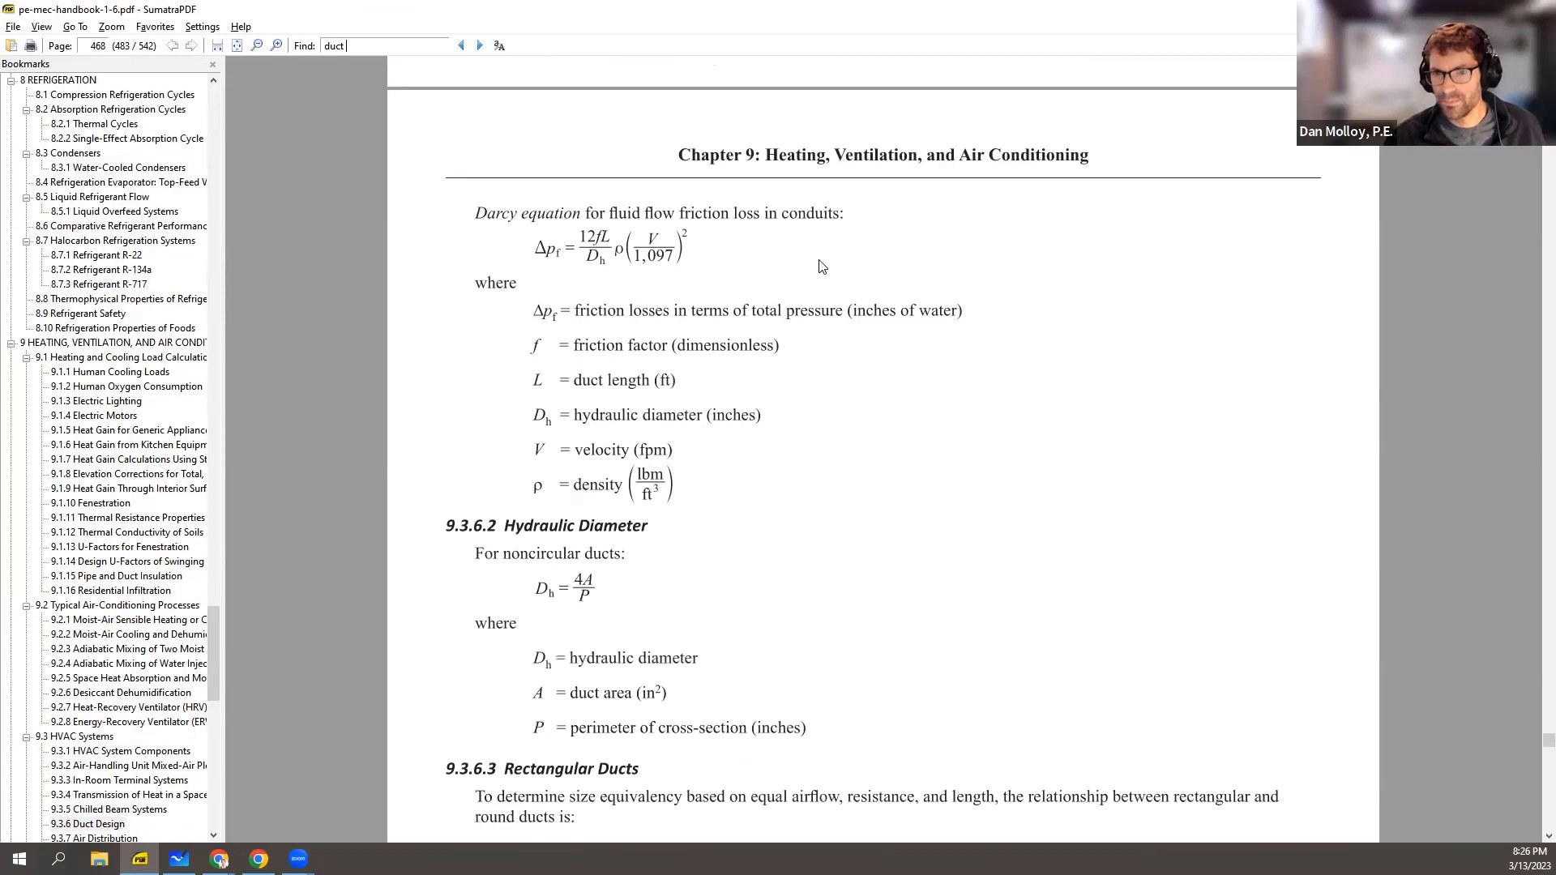
scroll(821, 266, down, 2)
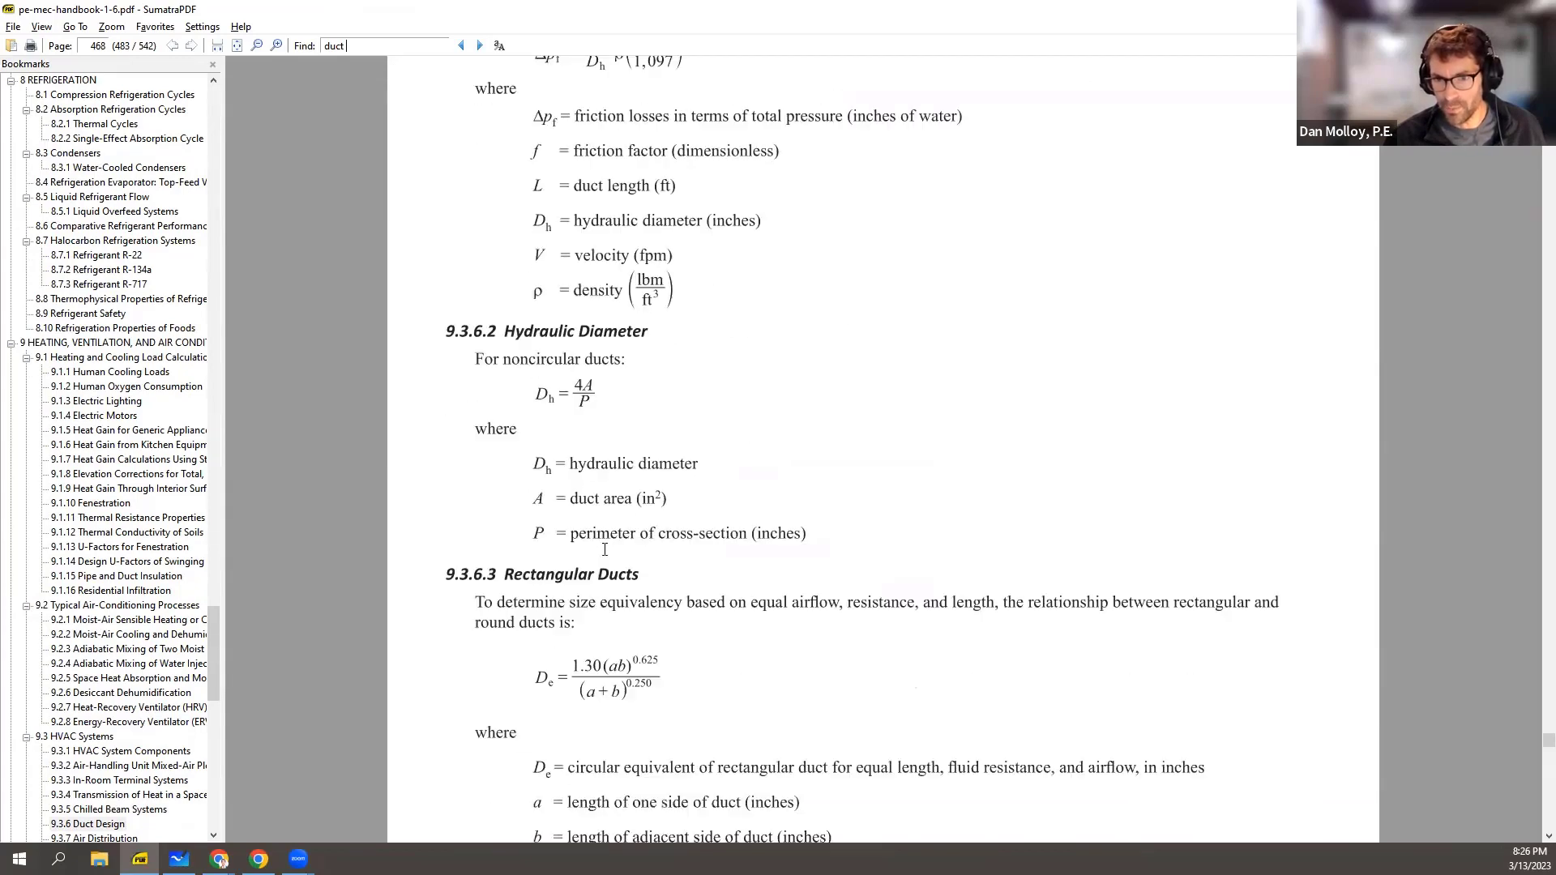
scroll(604, 550, down, 2)
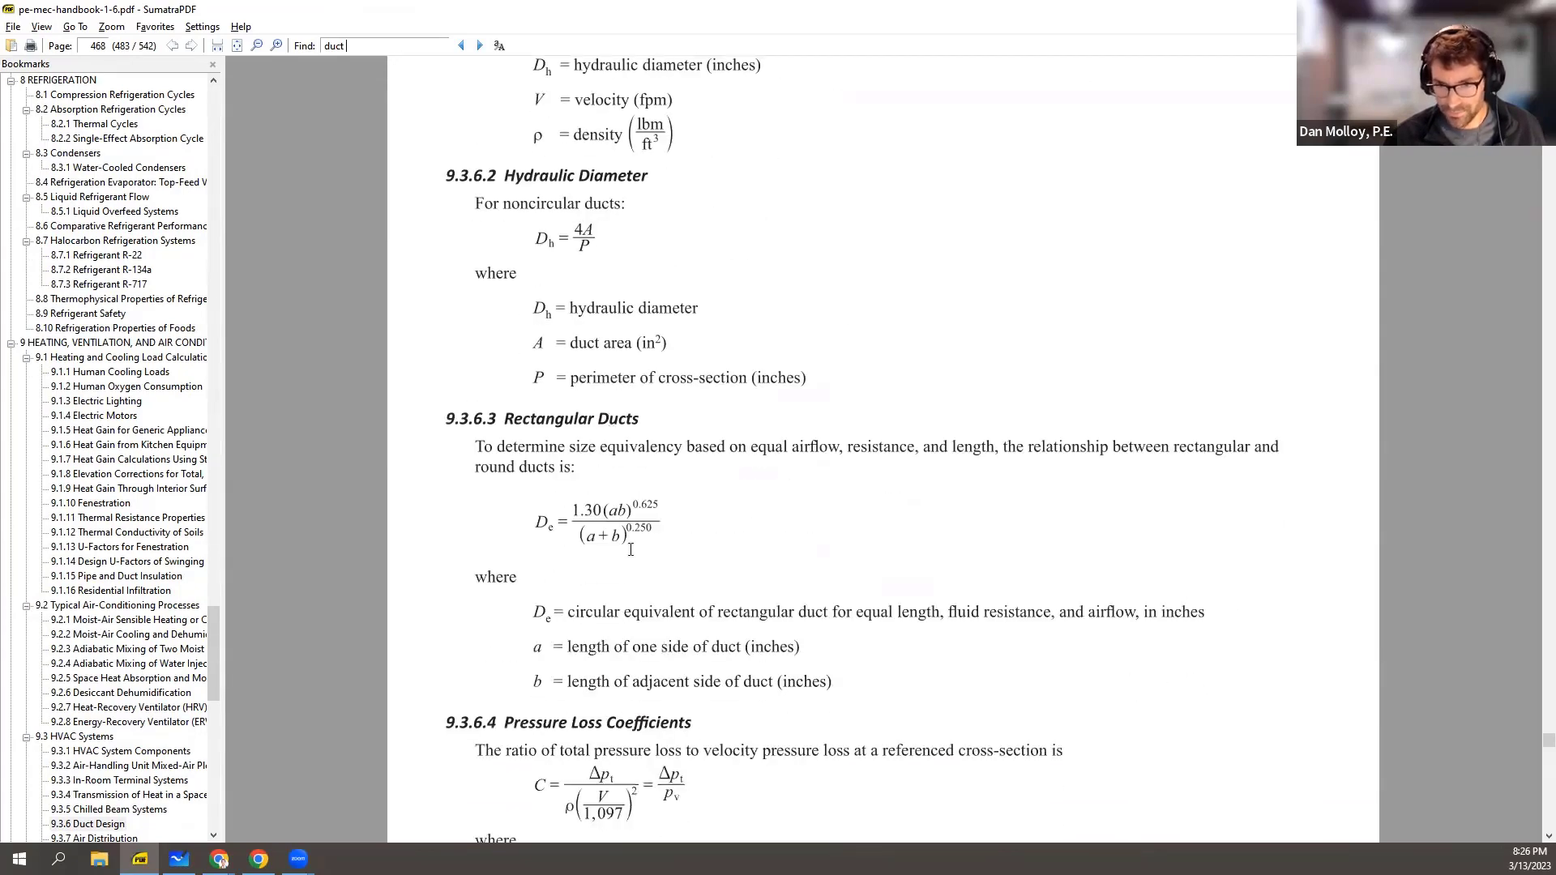
scroll(630, 550, down, 2)
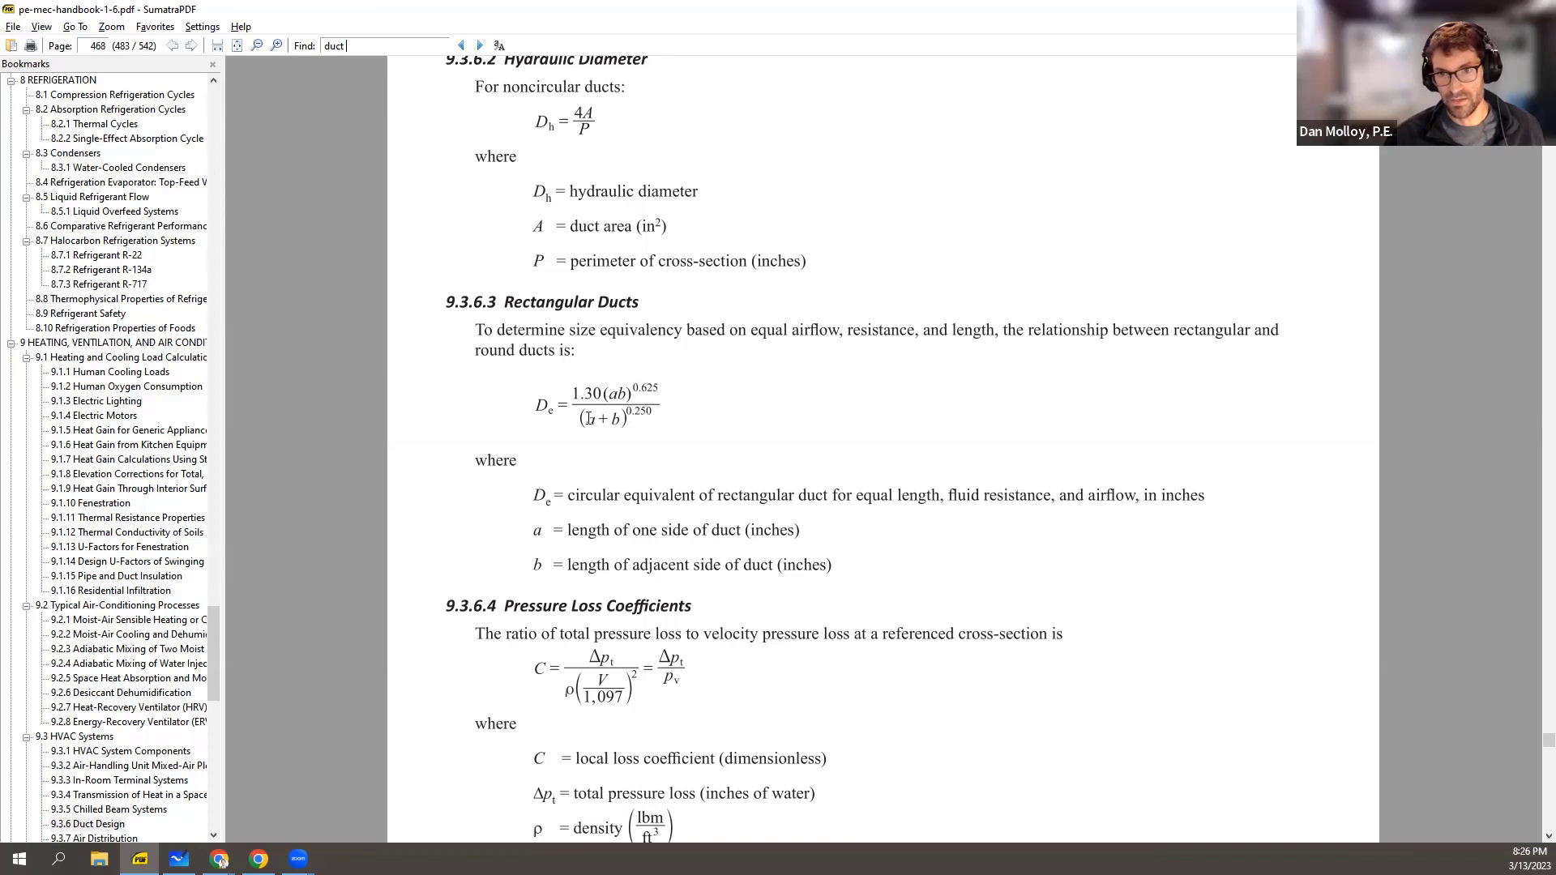
key(ctrl+2)
scroll(632, 437, up, 3)
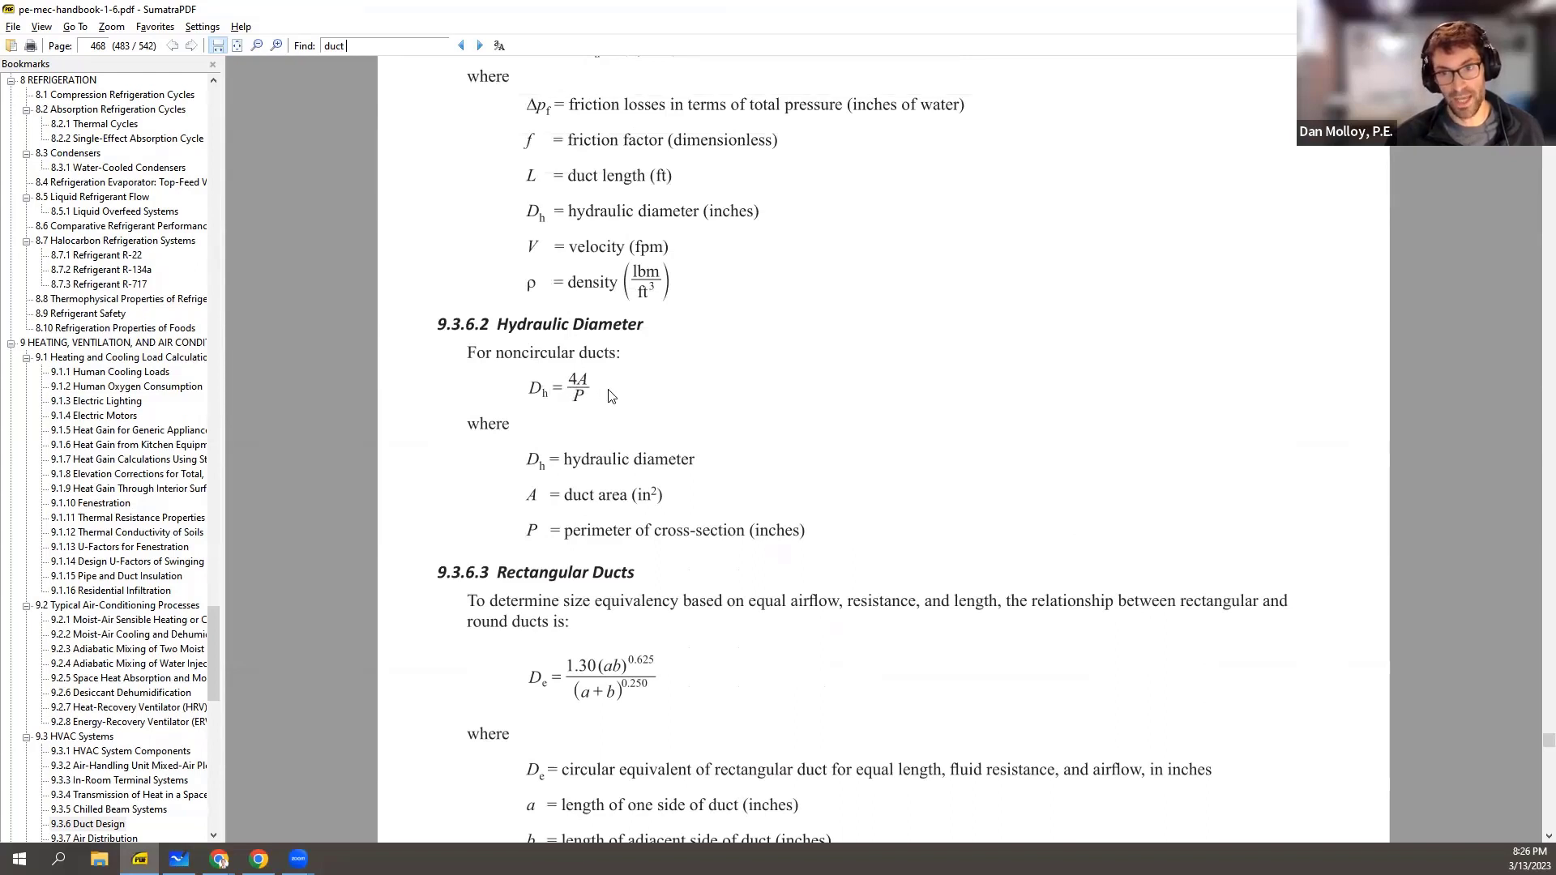
key(alt+Tab)
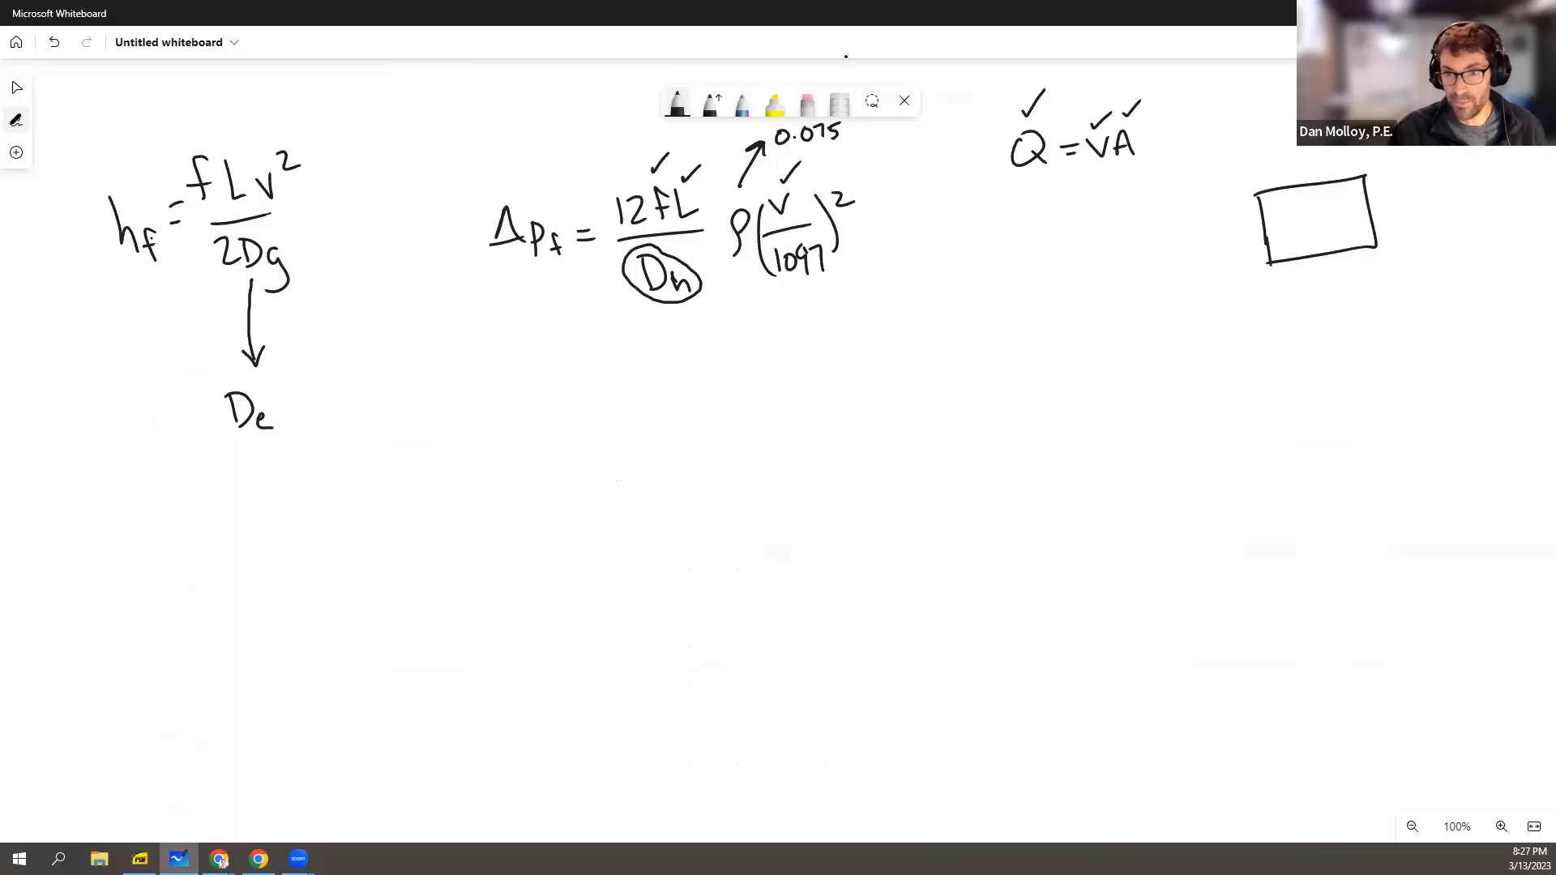
- Draw a curved arrow from the circled Dh to the handwritten value 10.18 in
mouse_move(677, 316)
mouse_down()
mouse_move(733, 345)
mouse_move(725, 382)
mouse_up()
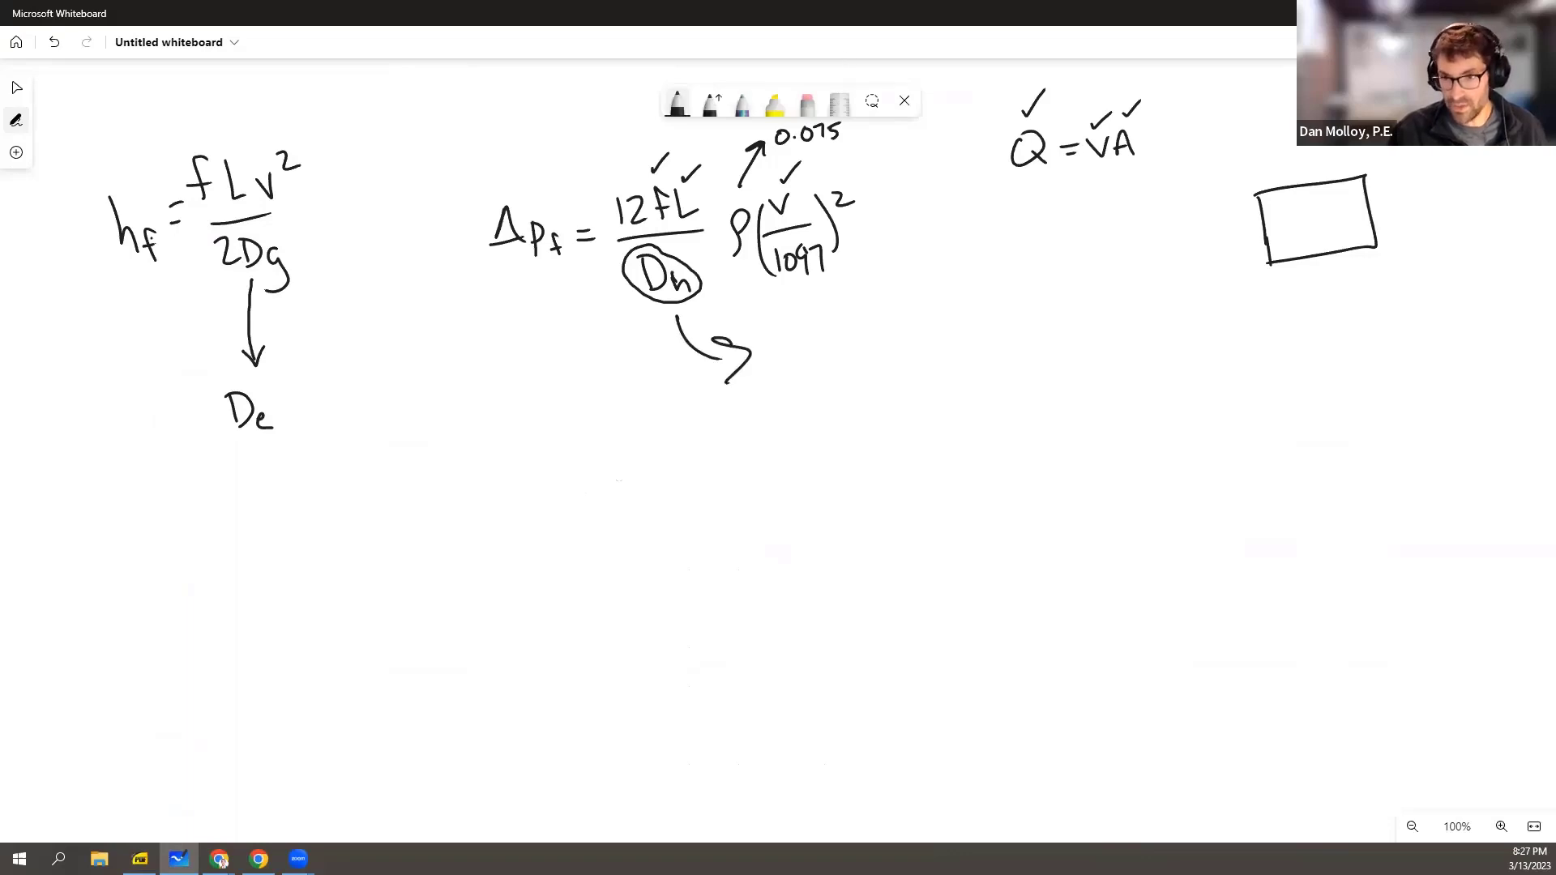
mouse_move(783, 341)
mouse_down()
mouse_move(786, 370)
mouse_move(806, 341)
mouse_move(846, 365)
mouse_up()
click(828, 363)
mouse_move(873, 330)
mouse_down()
mouse_move(861, 347)
mouse_move(873, 329)
mouse_move(926, 347)
mouse_up()
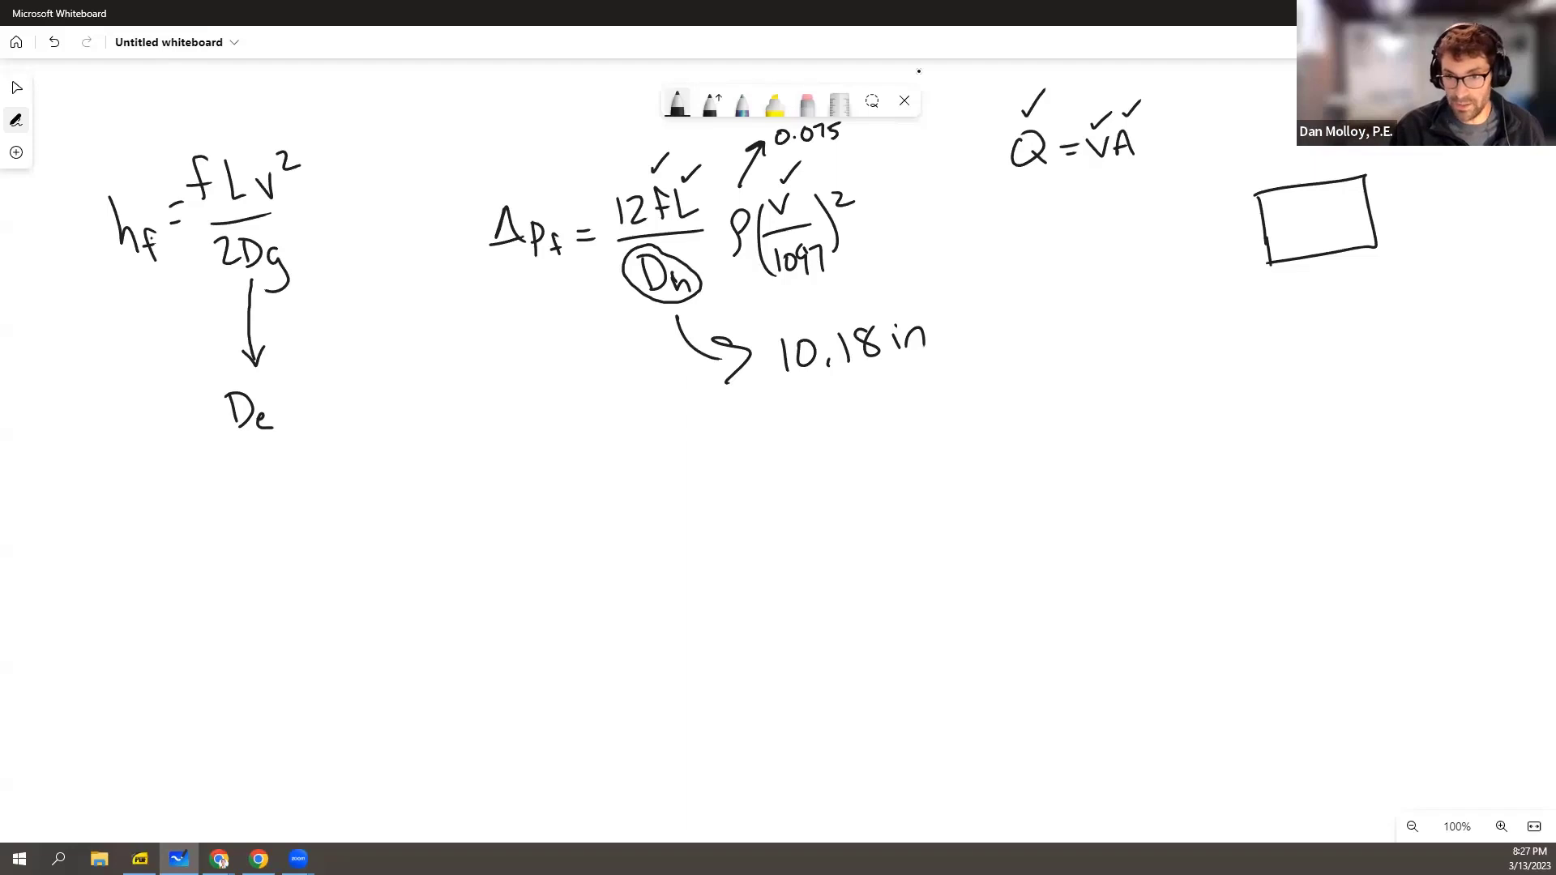
- Write Δp = 0.182 in H2O beneath the duct friction-loss equation
drag(631, 478, 658, 487)
mouse_move(542, 512)
mouse_down()
mouse_move(575, 510)
mouse_move(540, 514)
mouse_up()
mouse_move(586, 488)
mouse_down()
mouse_move(595, 521)
mouse_move(592, 506)
mouse_up()
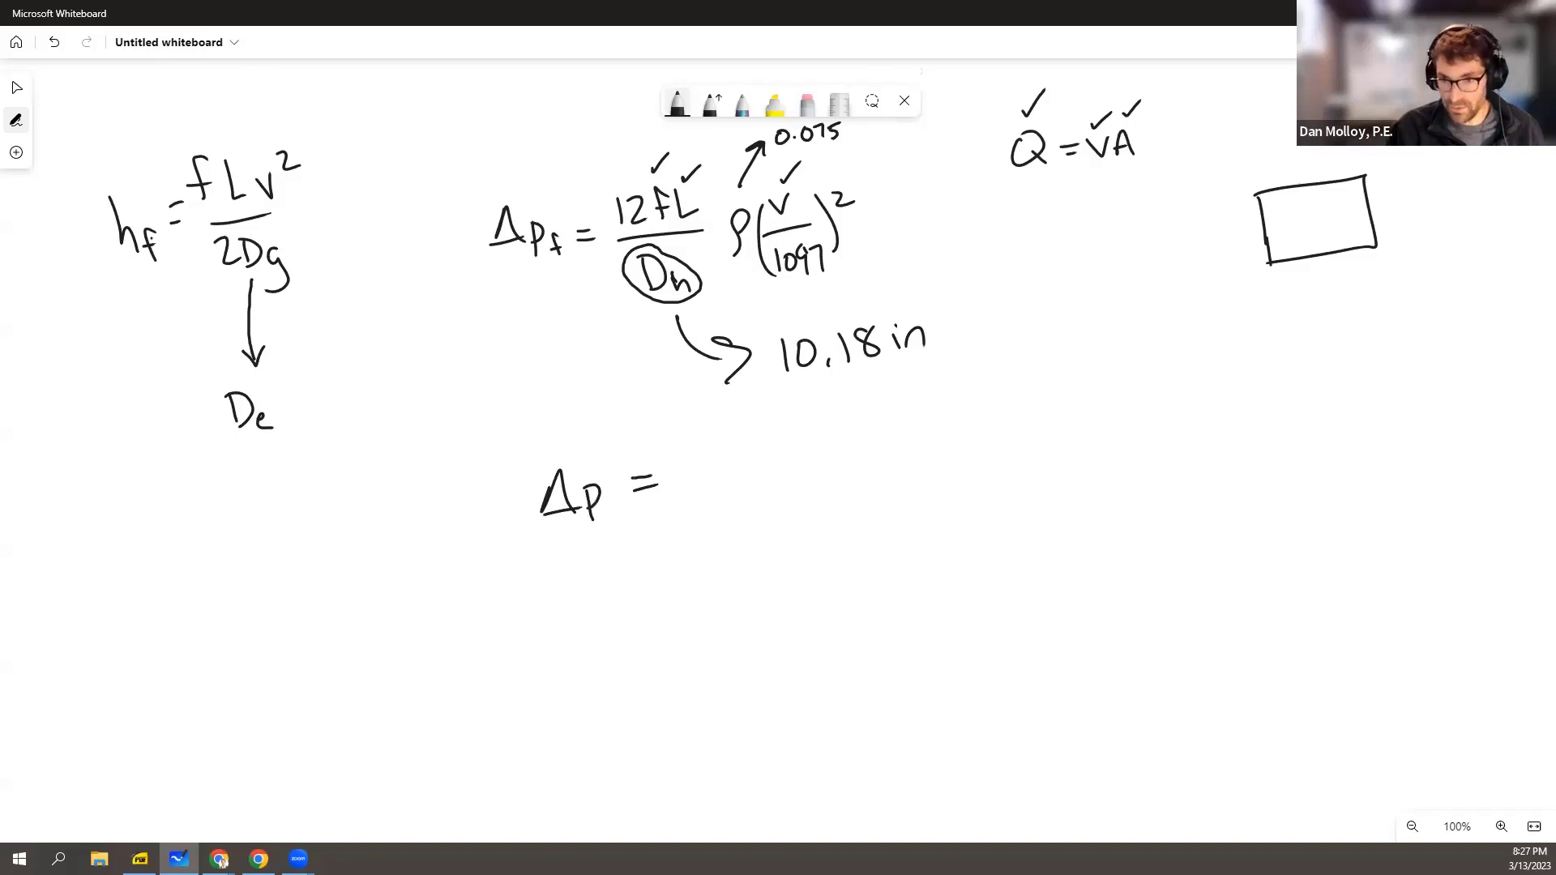
drag(702, 466, 726, 484)
drag(747, 462, 742, 468)
mouse_move(765, 459)
mouse_down()
mouse_move(788, 485)
mouse_move(845, 479)
mouse_up()
mouse_move(869, 450)
mouse_down()
mouse_move(866, 474)
mouse_move(883, 472)
mouse_up()
drag(865, 466, 906, 479)
drag(911, 459, 916, 449)
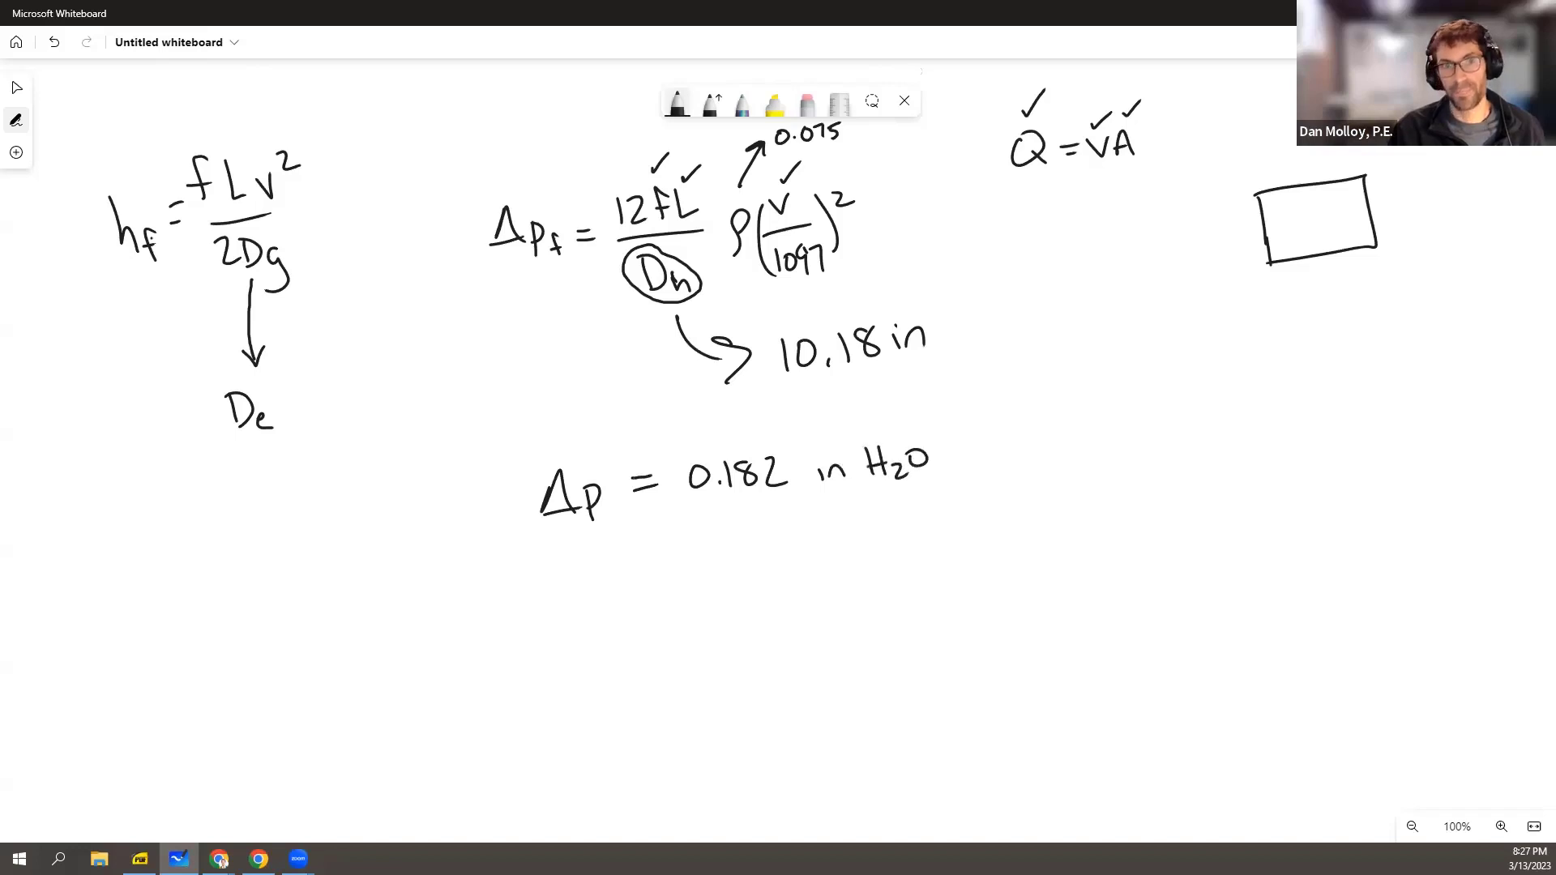
- Write hf = 0.15 in H2O below De
mouse_move(119, 504)
mouse_down()
mouse_move(127, 546)
mouse_move(170, 551)
mouse_up()
drag(162, 533, 209, 506)
mouse_move(195, 522)
mouse_down()
mouse_move(235, 506)
mouse_move(270, 522)
mouse_up()
click(256, 526)
drag(272, 500, 320, 507)
click(290, 475)
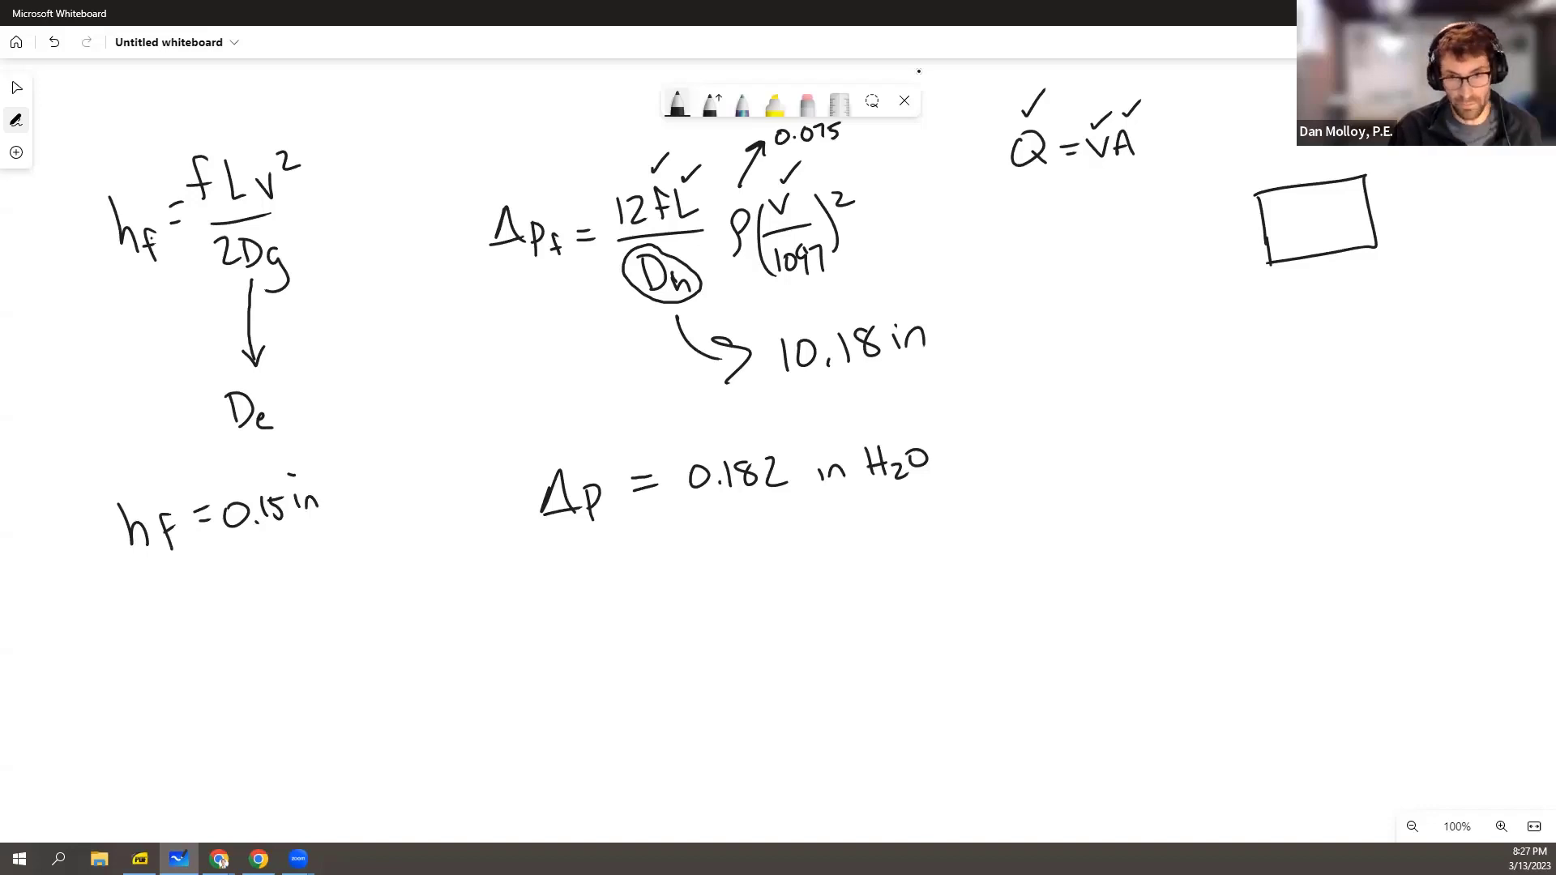
drag(343, 480, 344, 512)
drag(359, 477, 357, 508)
mouse_move(344, 501)
mouse_down()
mouse_move(386, 513)
mouse_move(392, 478)
mouse_up()
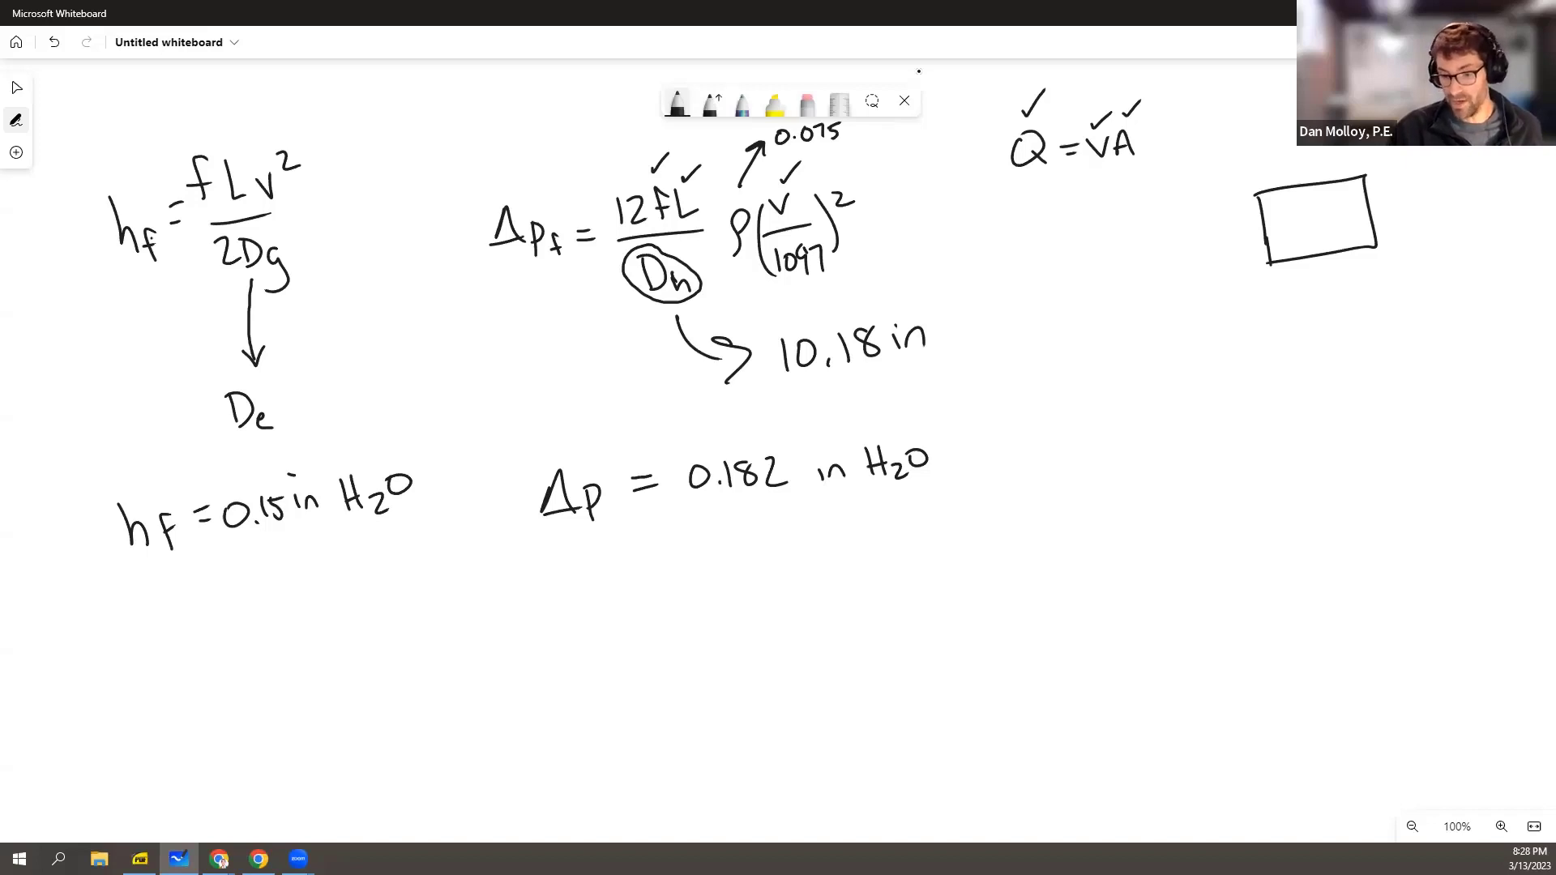
- Write '20% error' under the Δp line and tick the hf = 0.15 in H2O result
mouse_move(622, 608)
mouse_down()
mouse_move(655, 633)
mouse_move(685, 594)
mouse_up()
mouse_move(705, 595)
mouse_down()
mouse_move(700, 624)
mouse_move(717, 609)
mouse_move(777, 602)
mouse_move(780, 614)
mouse_up()
drag(784, 615, 817, 598)
drag(830, 598, 854, 590)
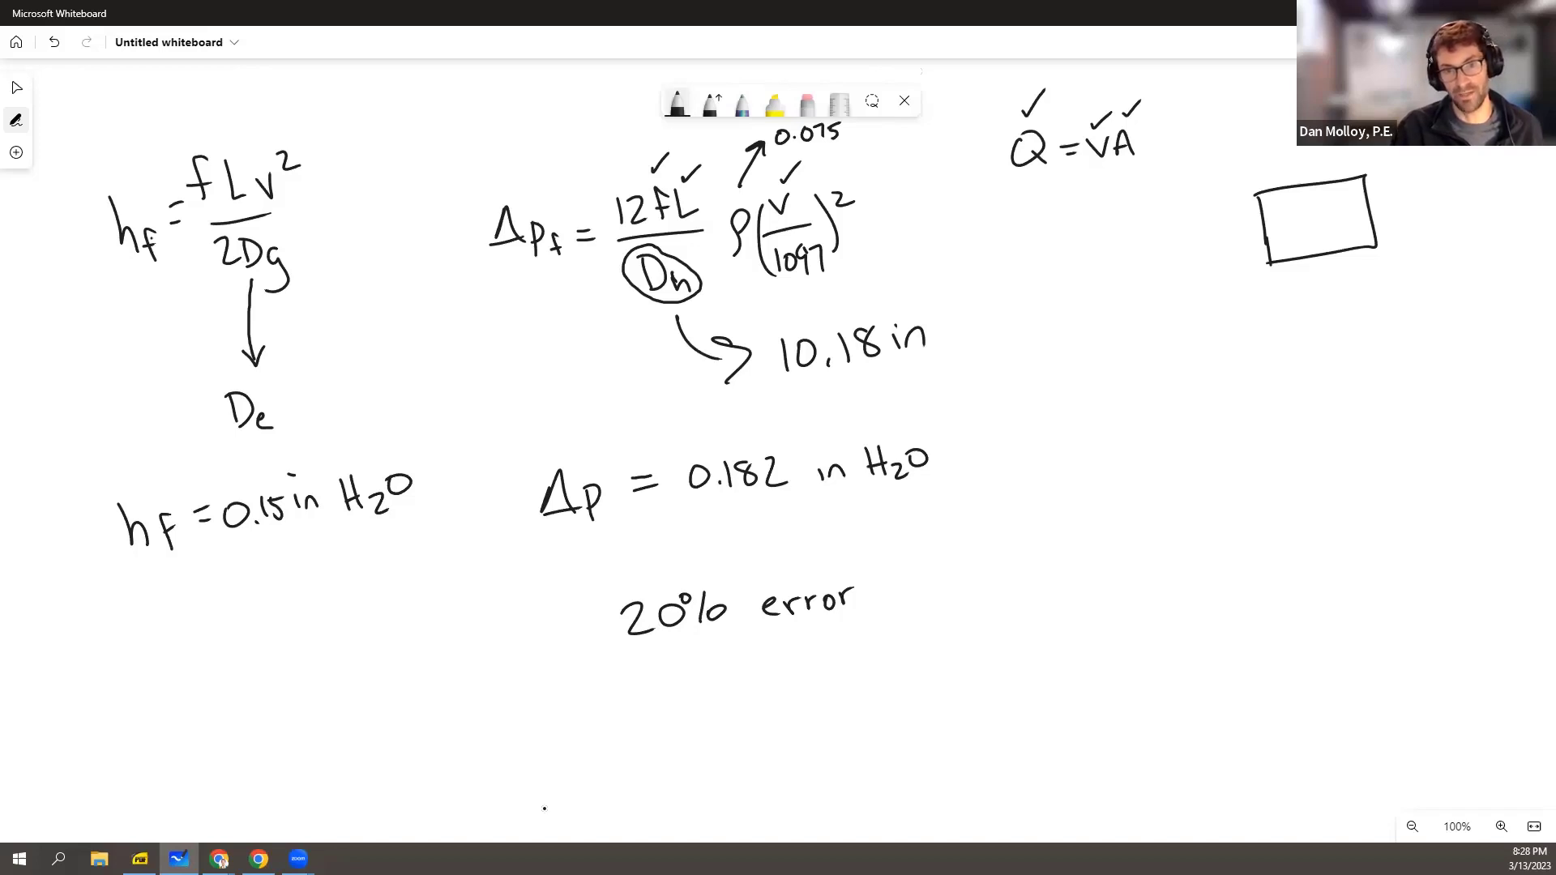
mouse_move(237, 629)
mouse_down()
mouse_move(253, 645)
mouse_move(270, 591)
mouse_up()
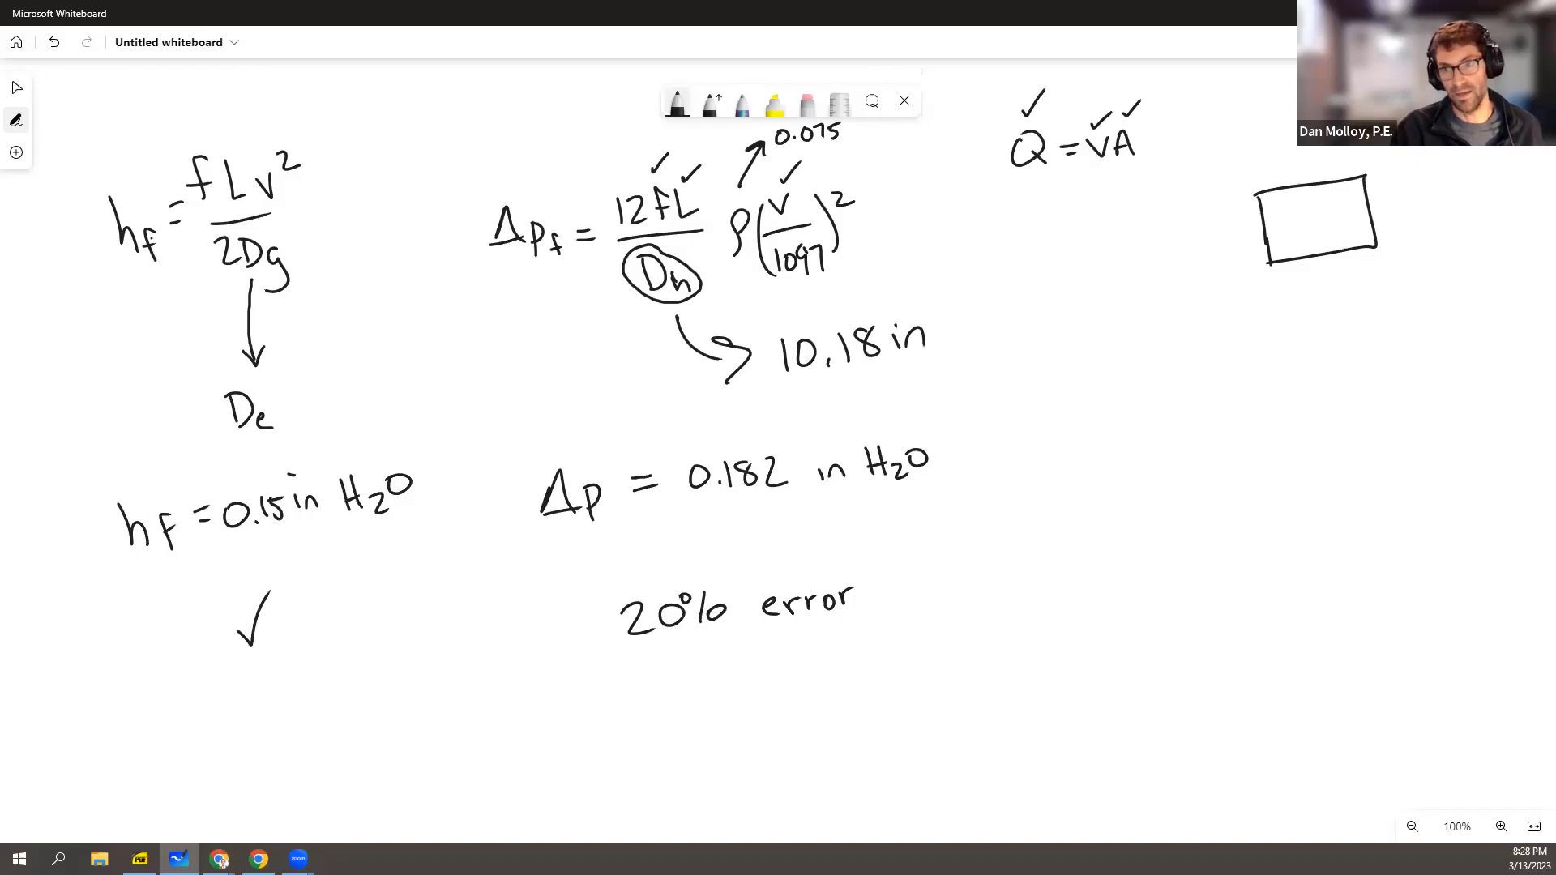